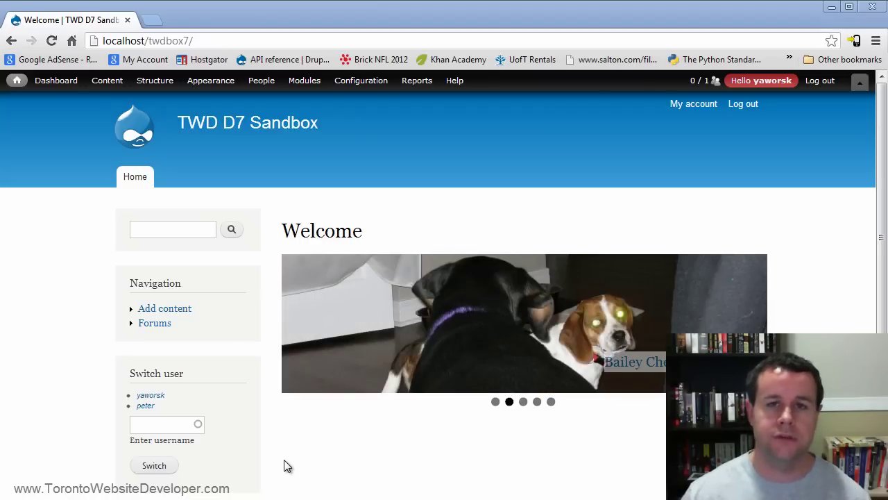
Step: Open drupal.org/project/views in a new browser tab and review the Views module's dependencies and recommended releases
{"action": "left_click", "coordinate": [157, 21]}
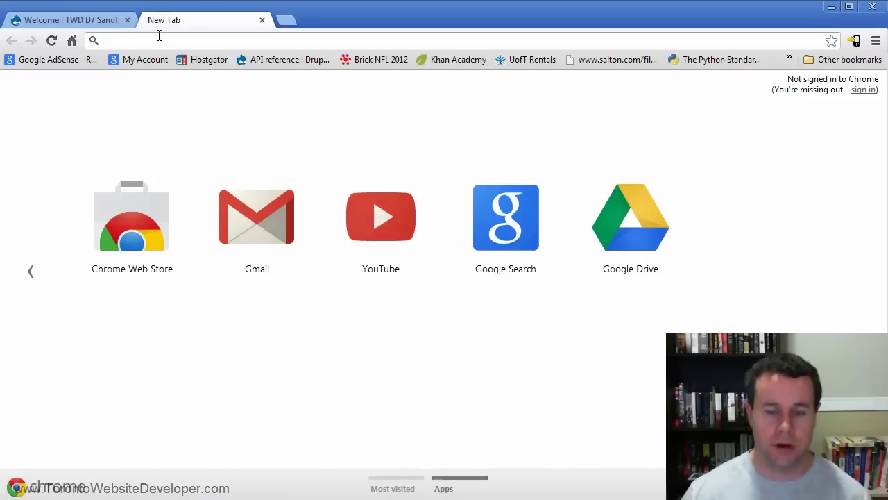
{"action": "type", "text": "drupal.org/"}
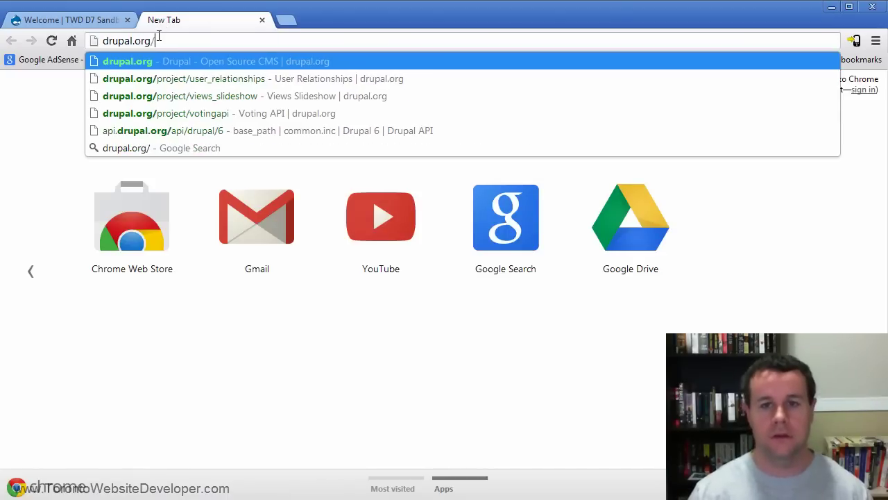
{"action": "type", "text": "project/views"}
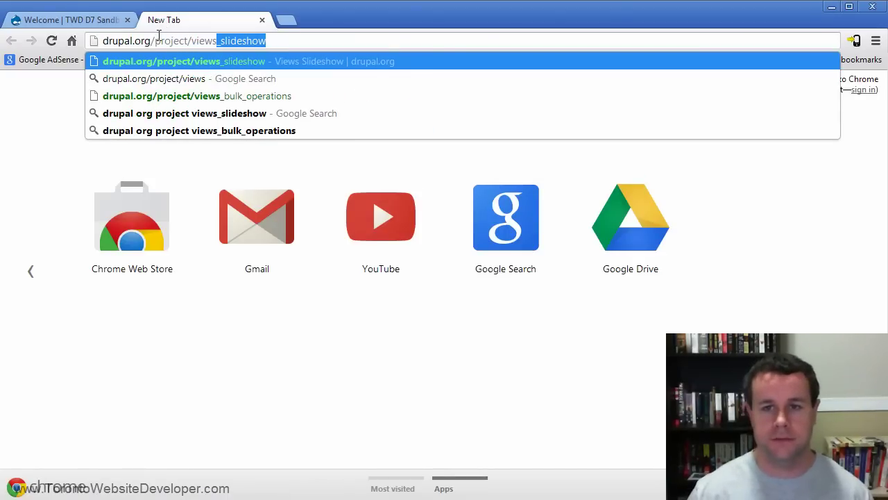
{"action": "key", "text": "Delete"}
{"action": "key", "text": "Return"}
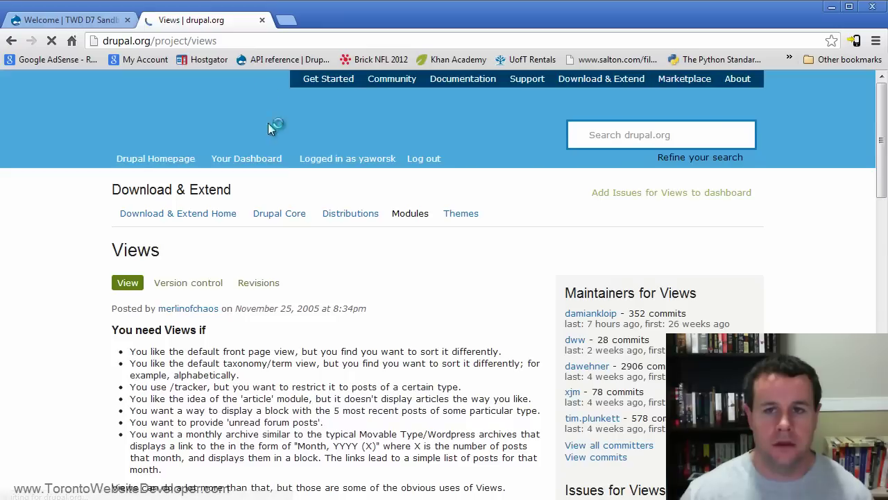
{"action": "scroll", "coordinate": [363, 328], "scroll_direction": "down", "scroll_amount": 7}
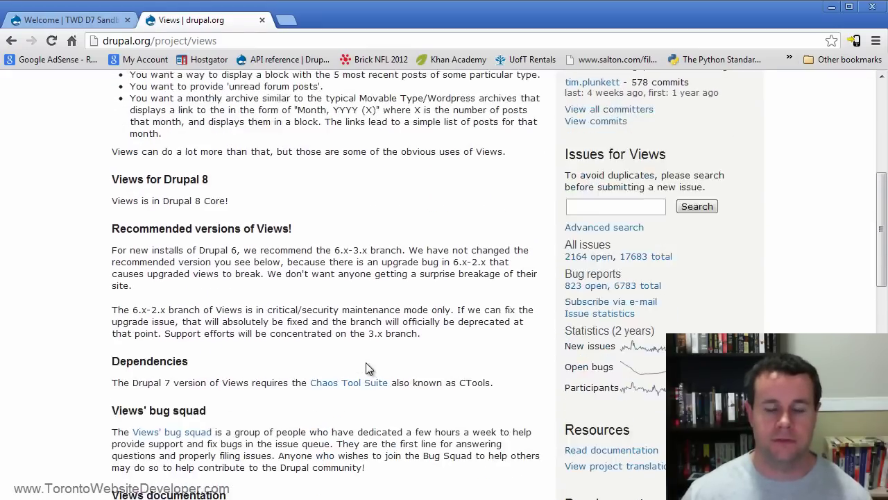
{"action": "scroll", "coordinate": [363, 372], "scroll_direction": "down", "scroll_amount": 4}
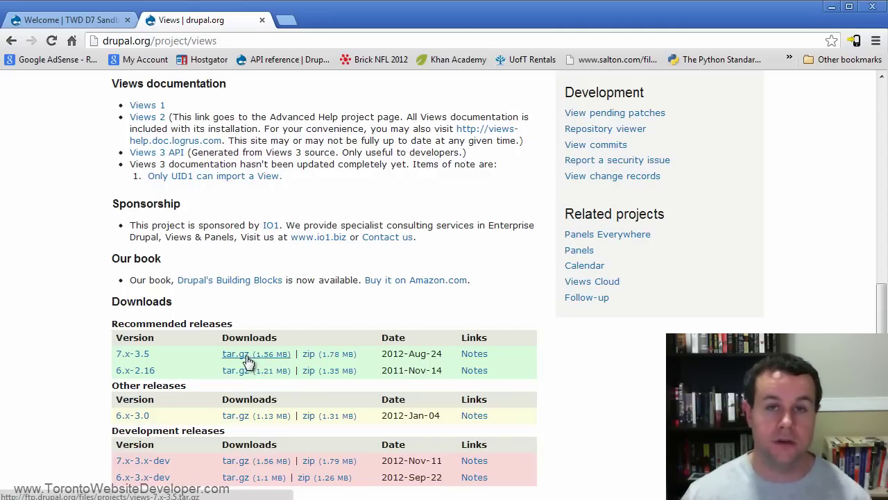
{"action": "scroll", "coordinate": [249, 361], "scroll_direction": "up", "scroll_amount": 5}
{"action": "scroll", "coordinate": [261, 378], "scroll_direction": "up", "scroll_amount": 7}
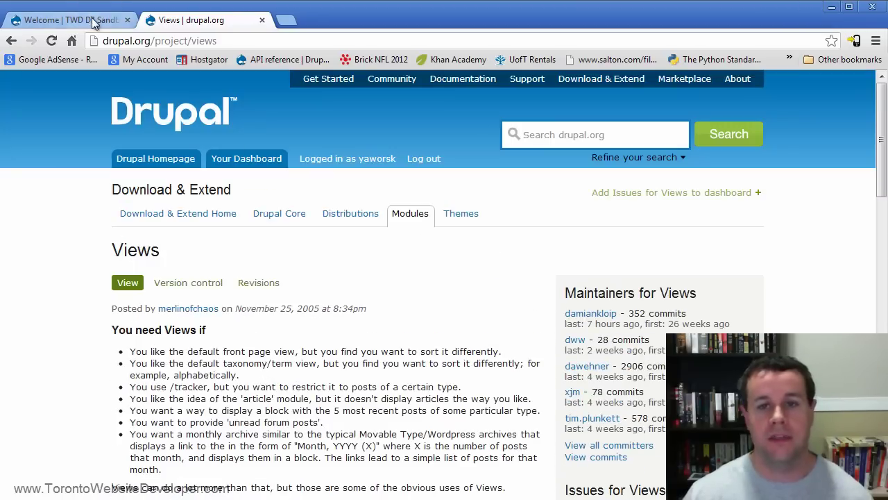
Step: Return to the sandbox site's Modules page and check the Views module group and its Chaos tools requirement
{"action": "left_click", "coordinate": [90, 20]}
{"action": "mouse_move", "coordinate": [222, 82]}
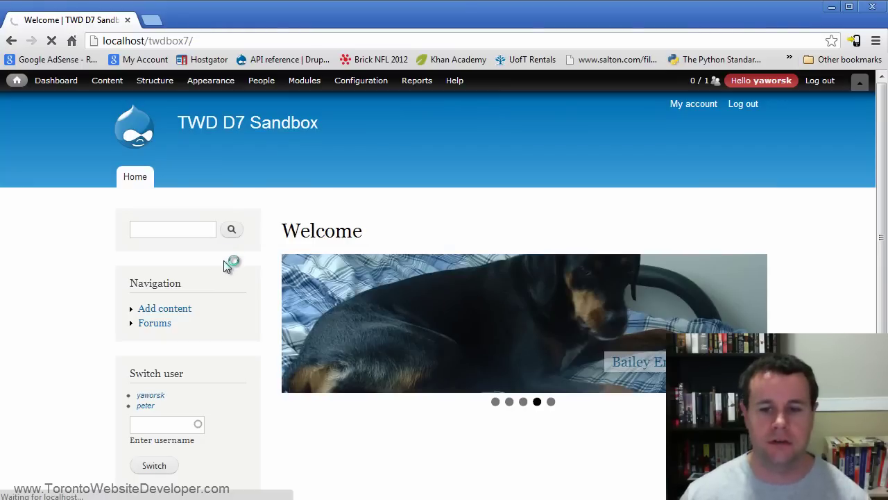
{"action": "mouse_move", "coordinate": [243, 284]}
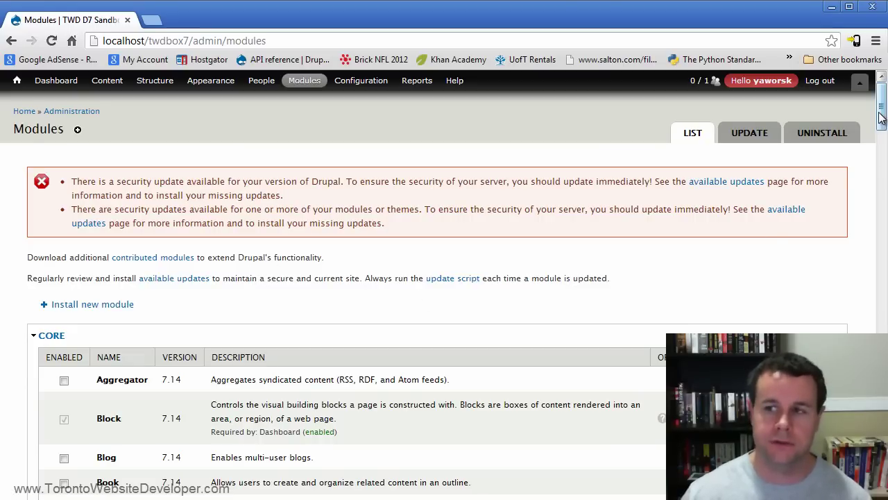
{"action": "left_click_drag", "start_coordinate": [883, 114], "coordinate": [883, 486]}
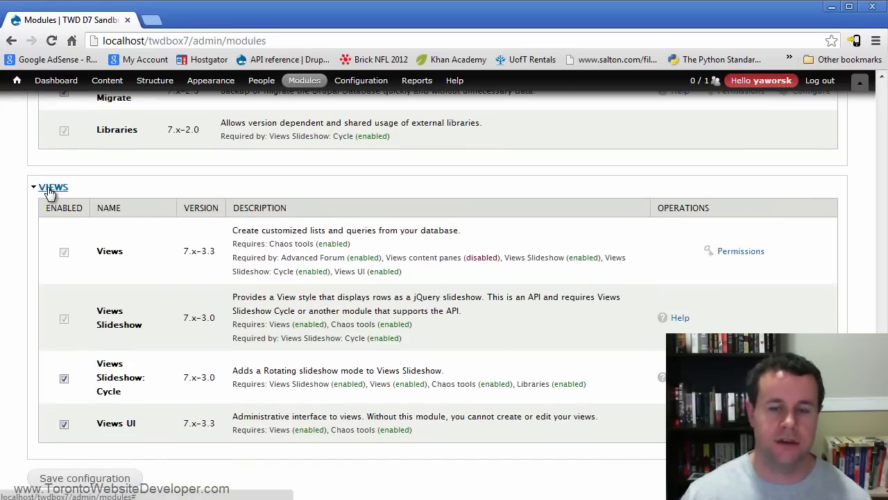
{"action": "mouse_move", "coordinate": [439, 76]}
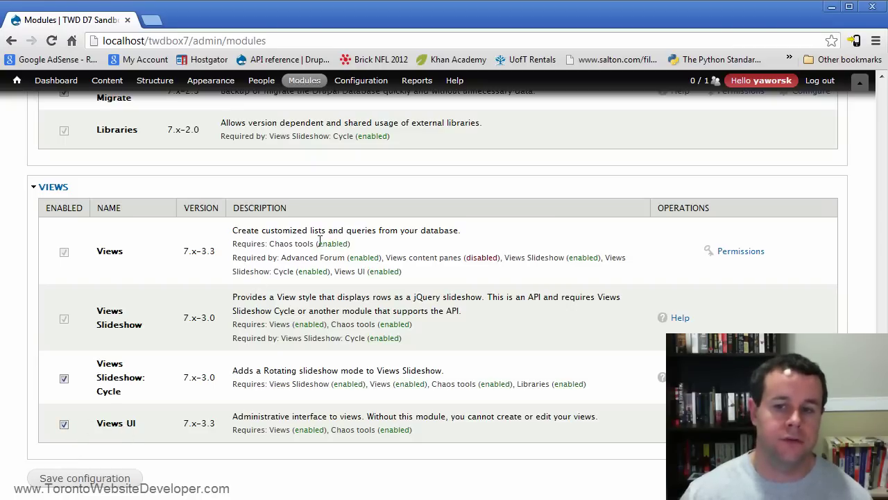
{"action": "left_click_drag", "start_coordinate": [270, 243], "coordinate": [316, 243]}
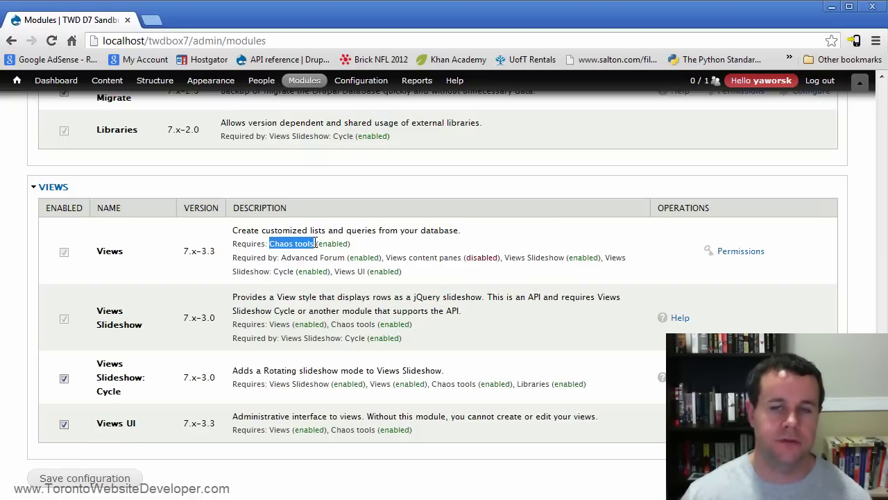
Step: Open the Chaos tool suite project page at drupal.org/project/ctools in a new browser tab
{"action": "left_click", "coordinate": [150, 21]}
{"action": "type", "text": "drup"}
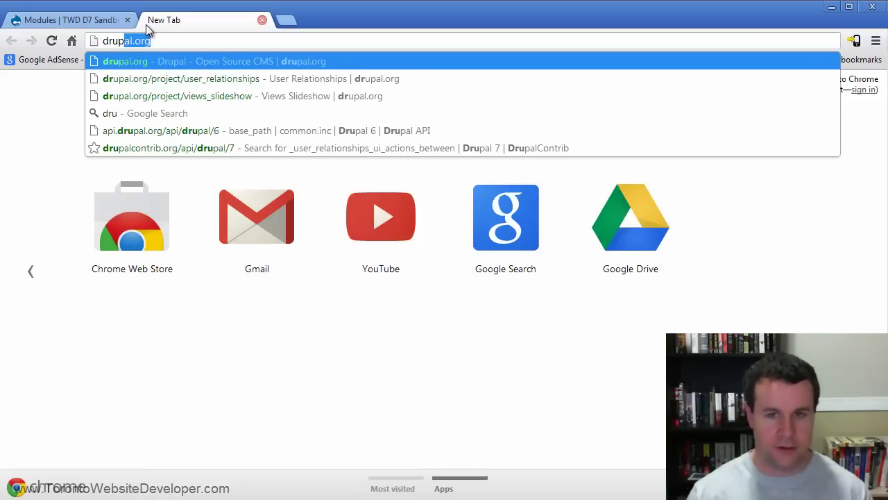
{"action": "type", "text": "al.org/p"}
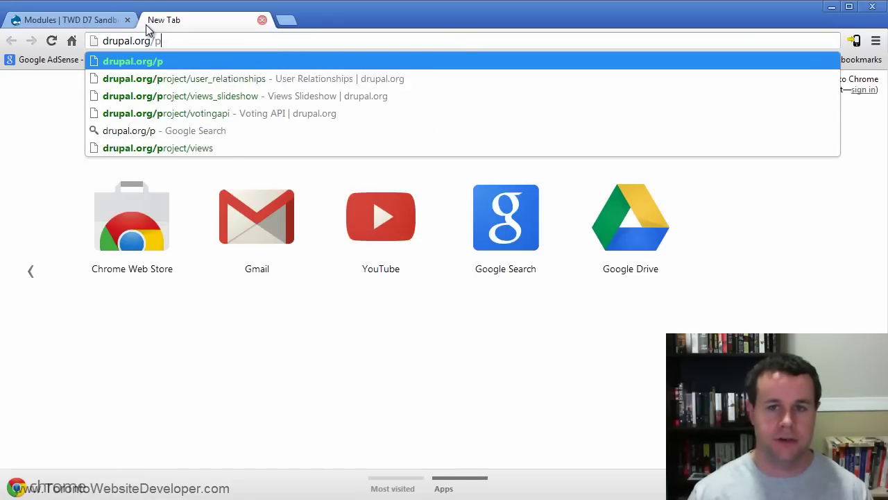
{"action": "type", "text": "roe"}
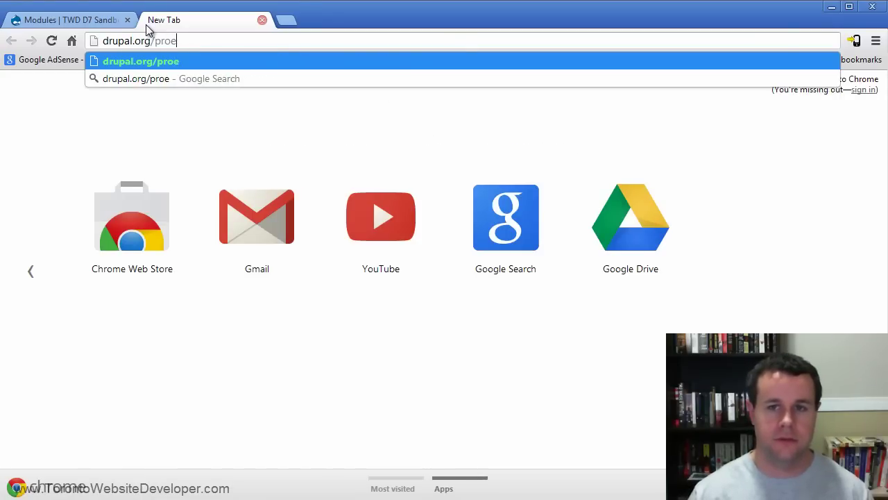
{"action": "key", "text": "BackSpace"}
{"action": "type", "text": "ject/chao"}
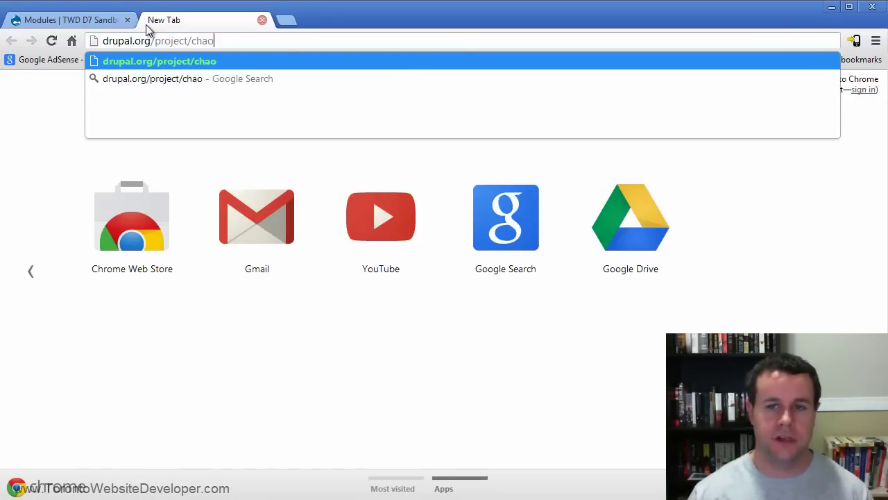
{"action": "type", "text": "st"}
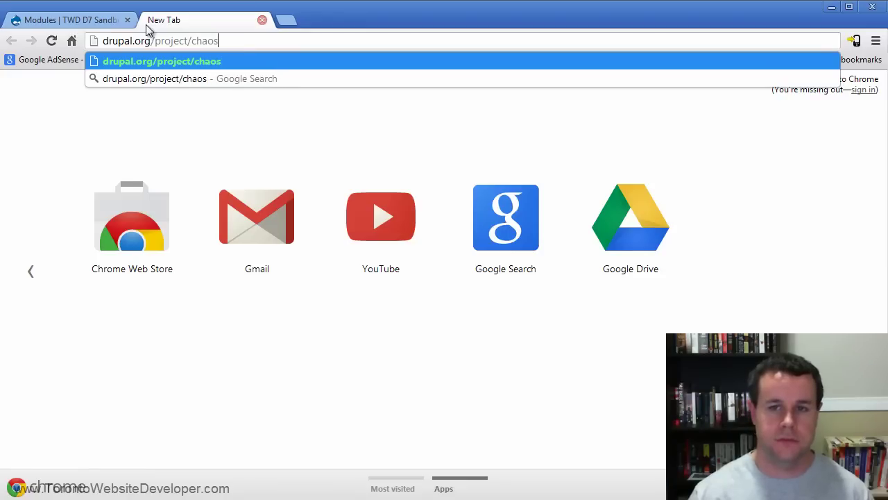
{"action": "key", "text": "BackSpace"}
{"action": "key", "text": "BackSpace"}
{"action": "key", "text": "BackSpace"}
{"action": "key", "text": "BackSpace"}
{"action": "key", "text": "BackSpace"}
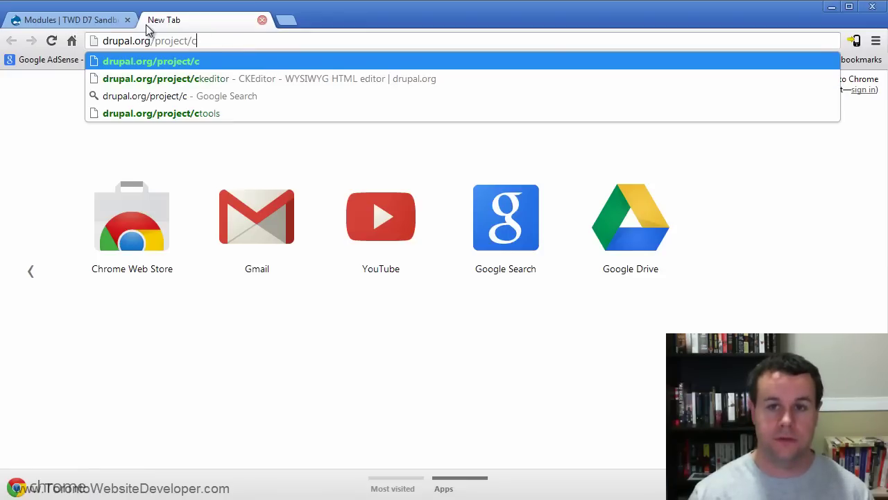
{"action": "type", "text": "tools"}
{"action": "key", "text": "Return"}
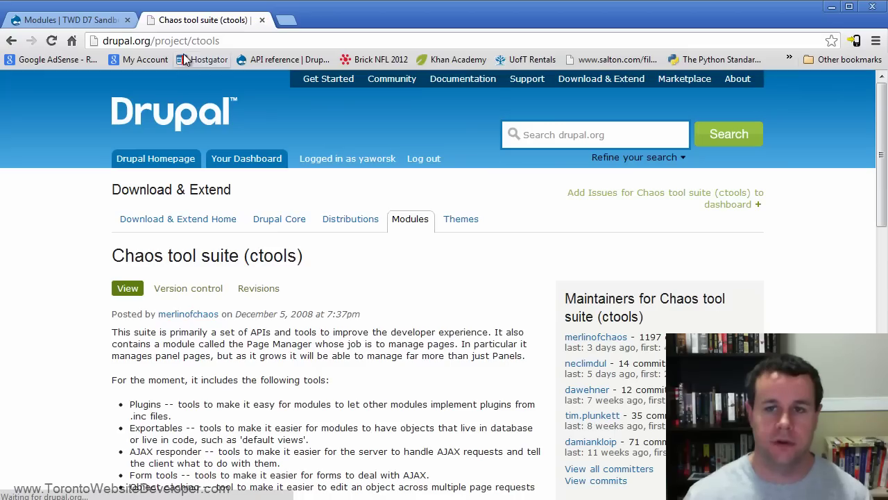
Step: Review the Chaos tool suite's included tools and recommended releases, and close its page
{"action": "scroll", "coordinate": [201, 223], "scroll_direction": "down", "scroll_amount": 3}
{"action": "scroll", "coordinate": [288, 220], "scroll_direction": "down", "scroll_amount": 4}
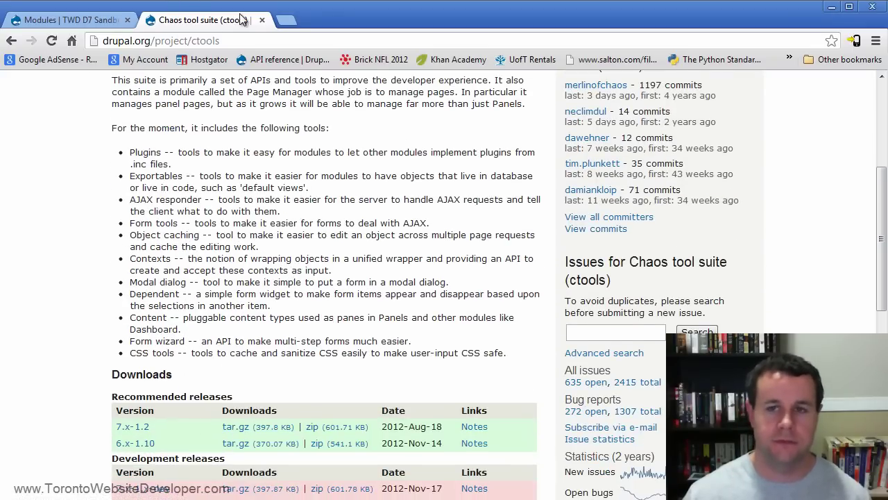
{"action": "left_click", "coordinate": [262, 20]}
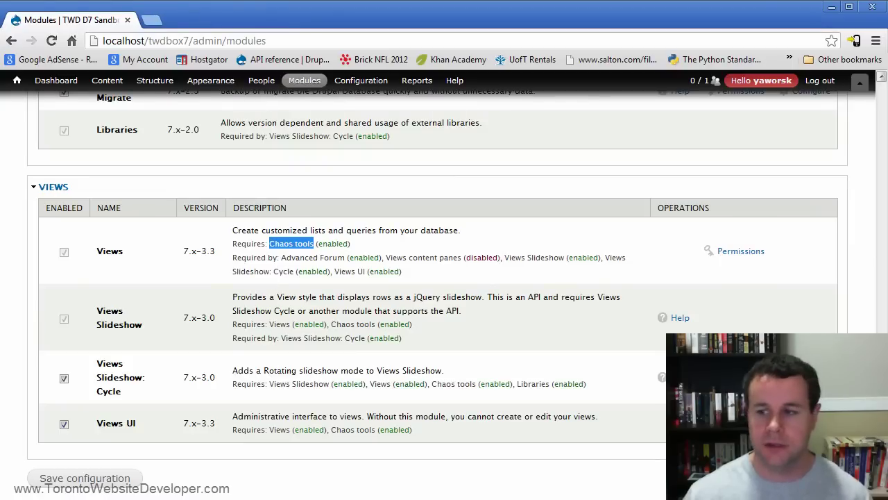
Step: Look through the core and administration modules listed on the sandbox site's Modules page
{"action": "left_click_drag", "start_coordinate": [878, 430], "coordinate": [873, 247]}
{"action": "scroll", "coordinate": [125, 377], "scroll_direction": "down", "scroll_amount": 4}
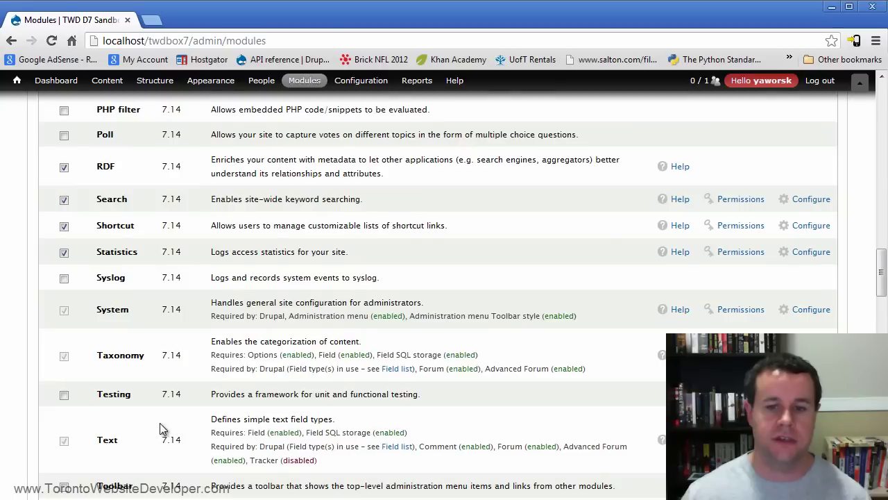
{"action": "scroll", "coordinate": [110, 429], "scroll_direction": "down", "scroll_amount": 5}
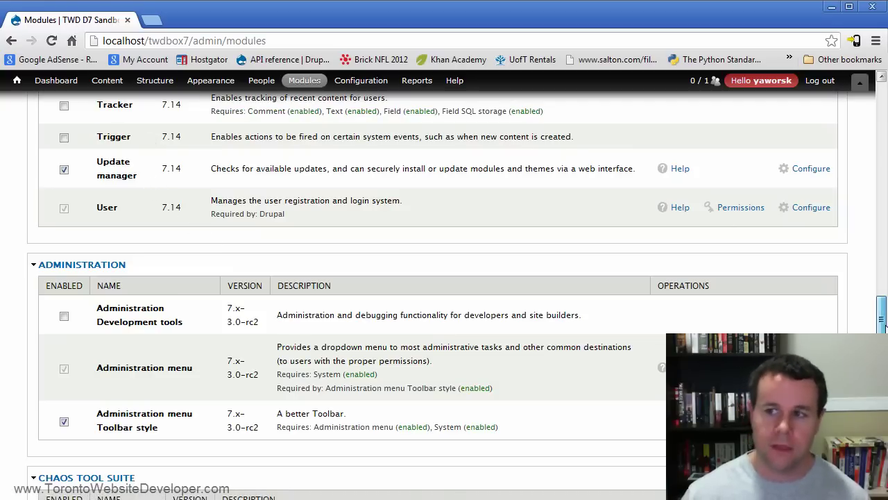
{"action": "left_click_drag", "start_coordinate": [883, 319], "coordinate": [882, 105]}
Step: Open the Views administration page and look through the enabled and disabled views in its list
{"action": "mouse_move", "coordinate": [155, 83]}
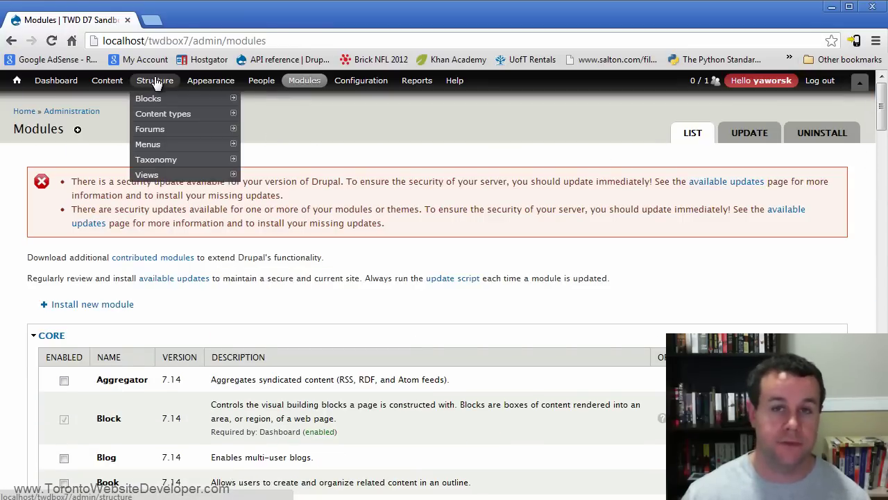
{"action": "left_click", "coordinate": [170, 179]}
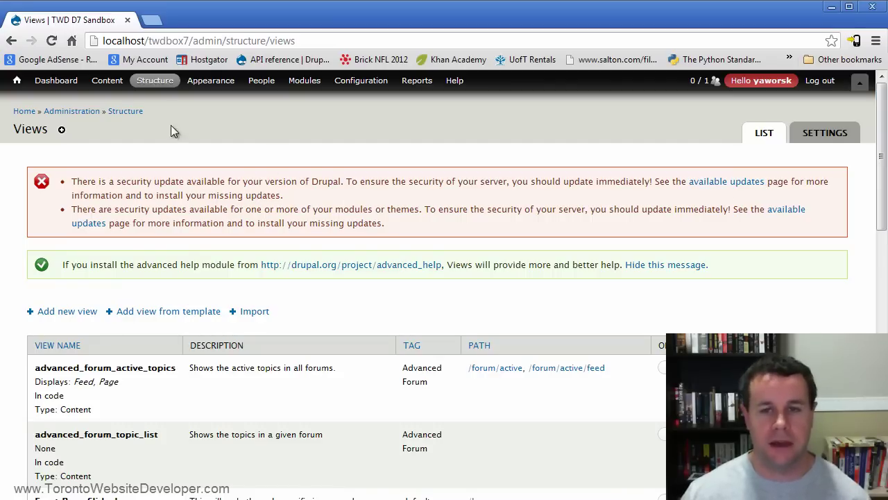
{"action": "mouse_move", "coordinate": [155, 80]}
{"action": "mouse_move", "coordinate": [165, 152]}
{"action": "mouse_move", "coordinate": [175, 177]}
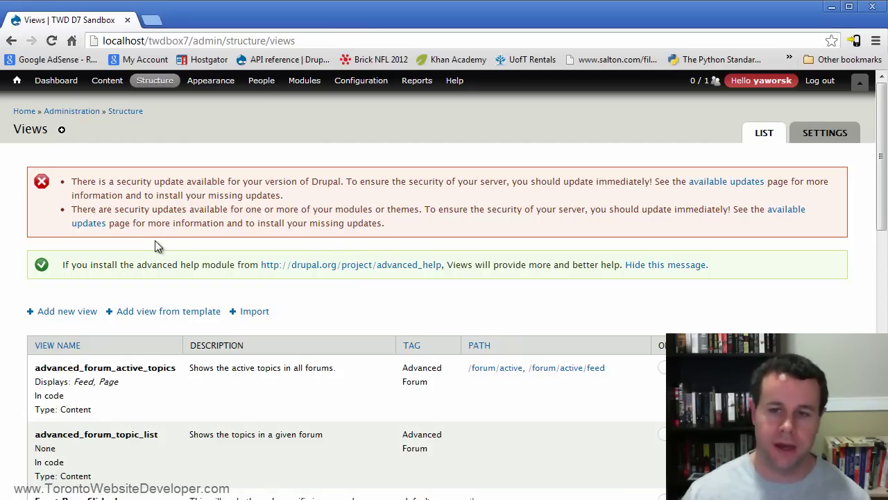
{"action": "left_click_drag", "start_coordinate": [883, 149], "coordinate": [881, 327]}
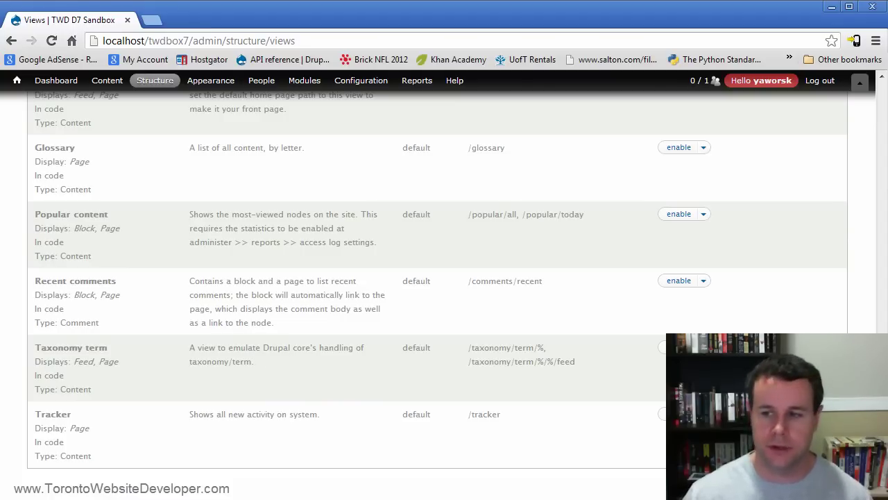
{"action": "left_click_drag", "start_coordinate": [881, 326], "coordinate": [881, 311]}
{"action": "scroll", "coordinate": [880, 317], "scroll_direction": "up", "scroll_amount": 5}
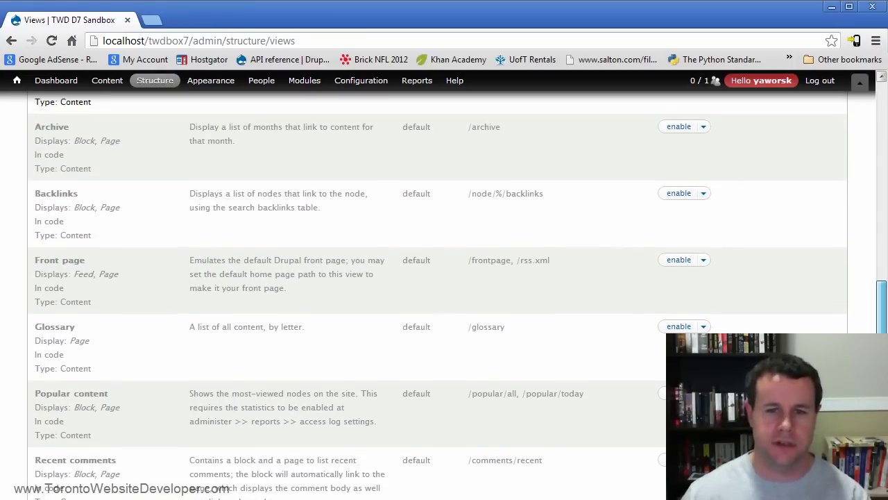
{"action": "scroll", "coordinate": [880, 316], "scroll_direction": "up", "scroll_amount": 10}
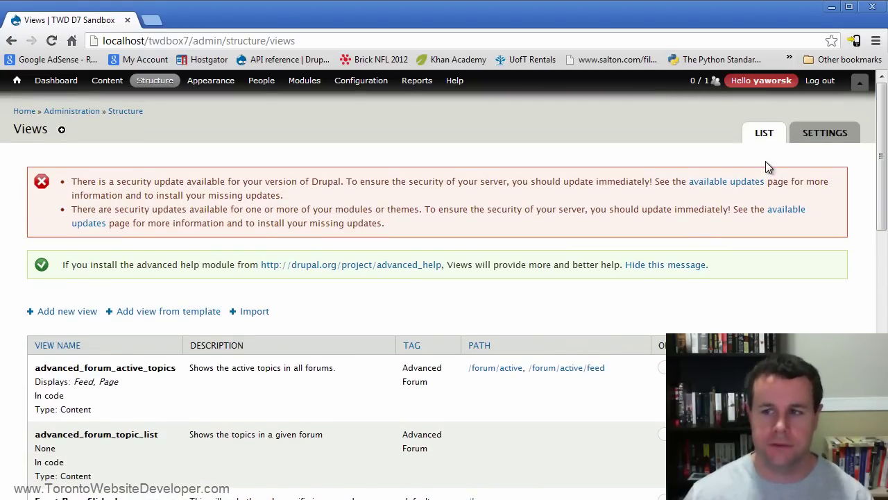
Step: In the basic Views settings, enable showing filters on the list of views and showing the SQL query during live preview
{"action": "left_click", "coordinate": [837, 137]}
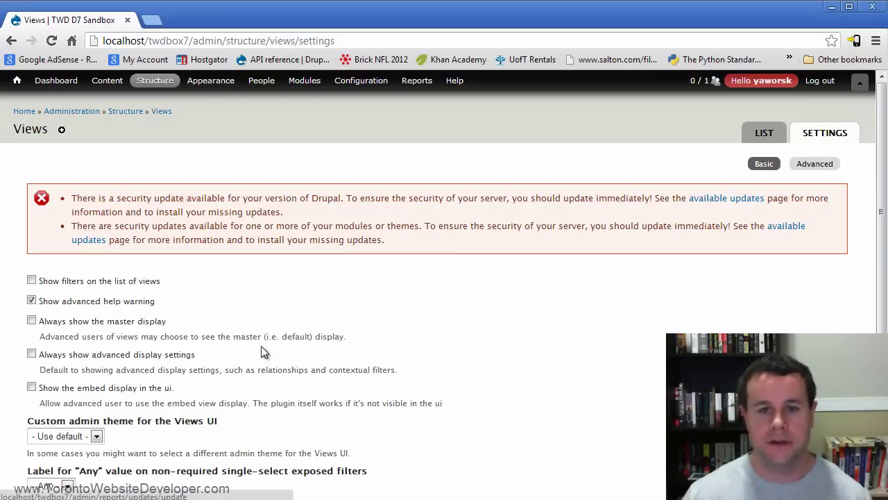
{"action": "left_click", "coordinate": [60, 283]}
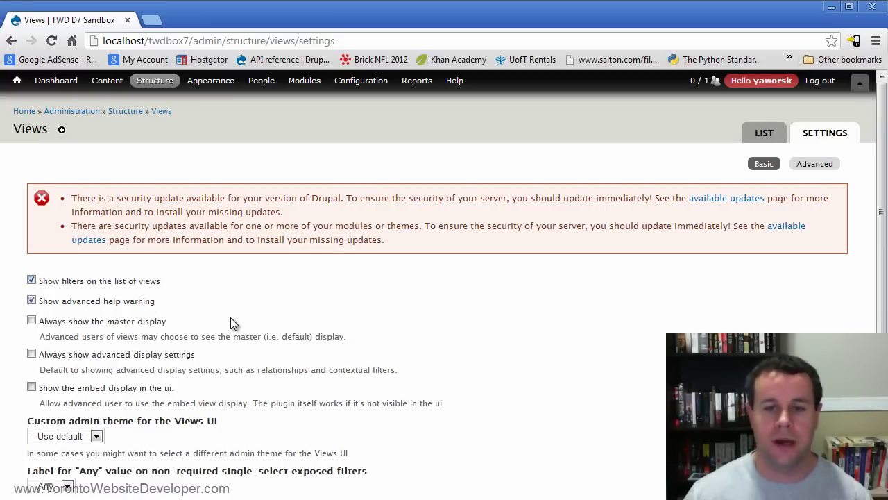
{"action": "scroll", "coordinate": [283, 313], "scroll_direction": "down", "scroll_amount": 2}
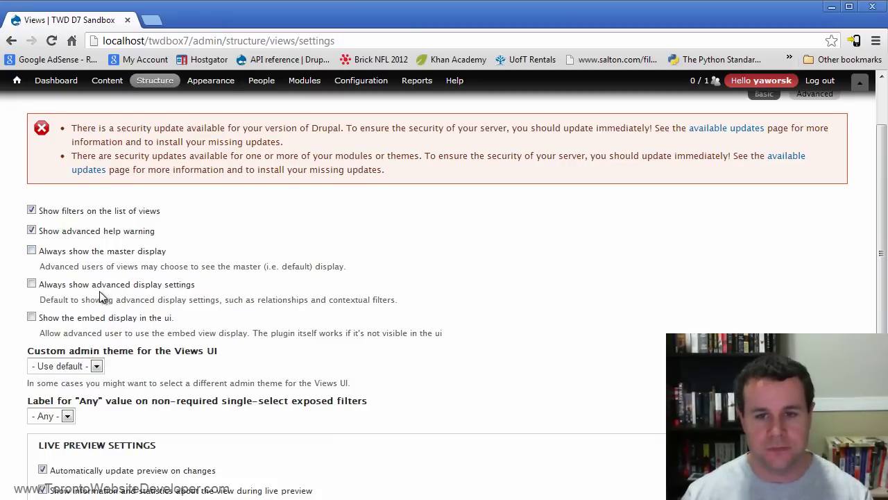
{"action": "scroll", "coordinate": [89, 297], "scroll_direction": "down", "scroll_amount": 1}
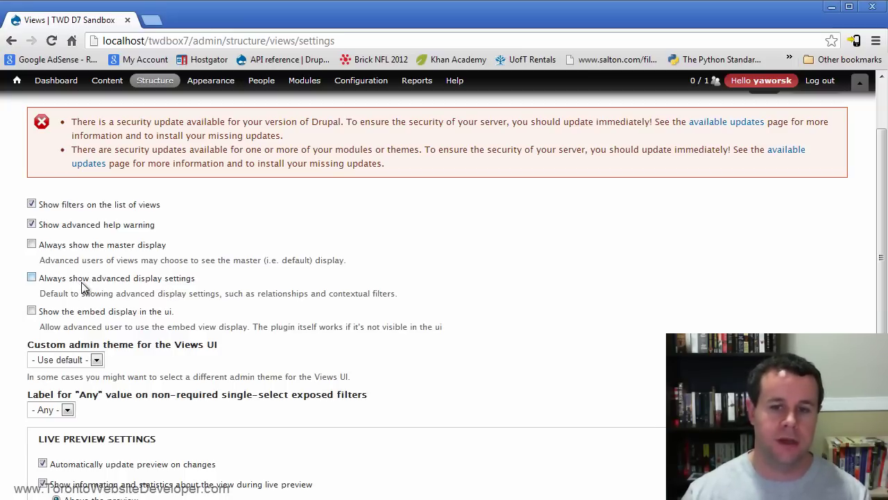
{"action": "scroll", "coordinate": [208, 284], "scroll_direction": "down", "scroll_amount": 3}
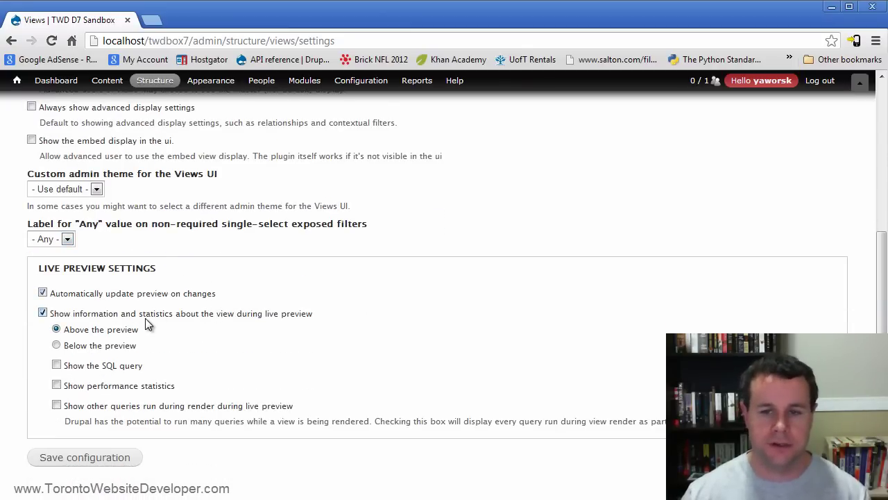
{"action": "left_click", "coordinate": [81, 370]}
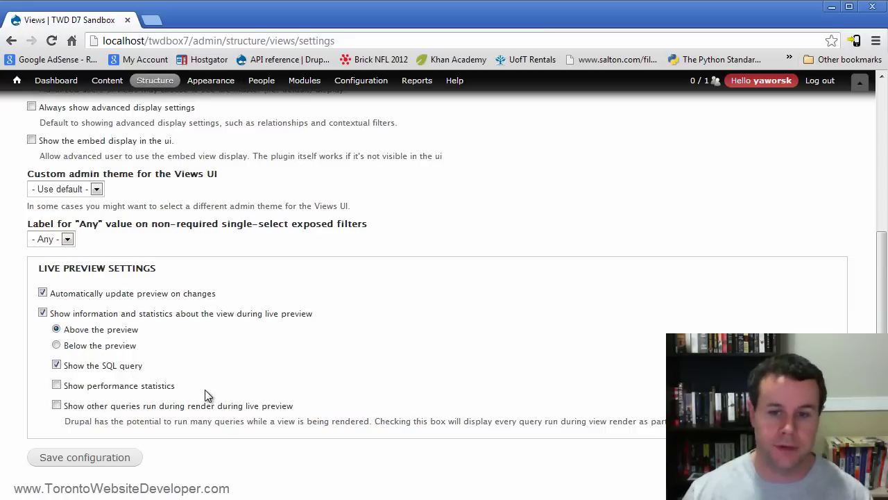
Step: Enable showing performance statistics during live preview, leave the display of other render queries off, and save the basic Views settings
{"action": "left_click", "coordinate": [106, 390]}
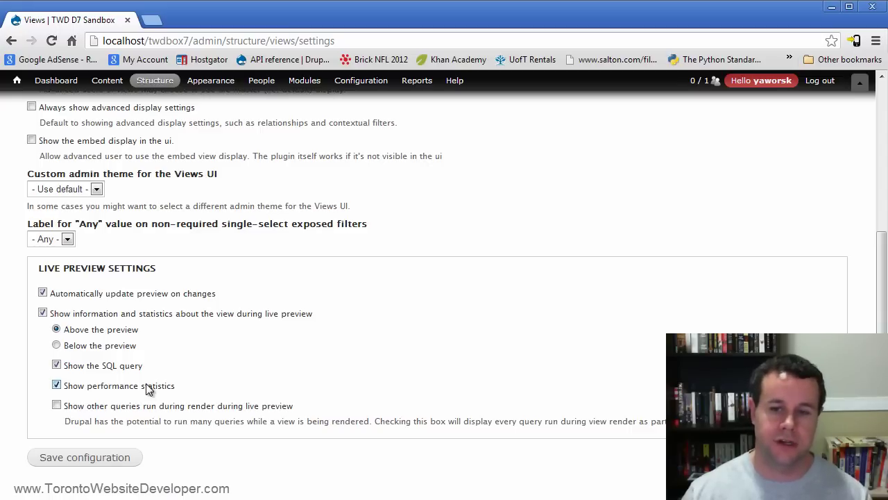
{"action": "left_click", "coordinate": [128, 407]}
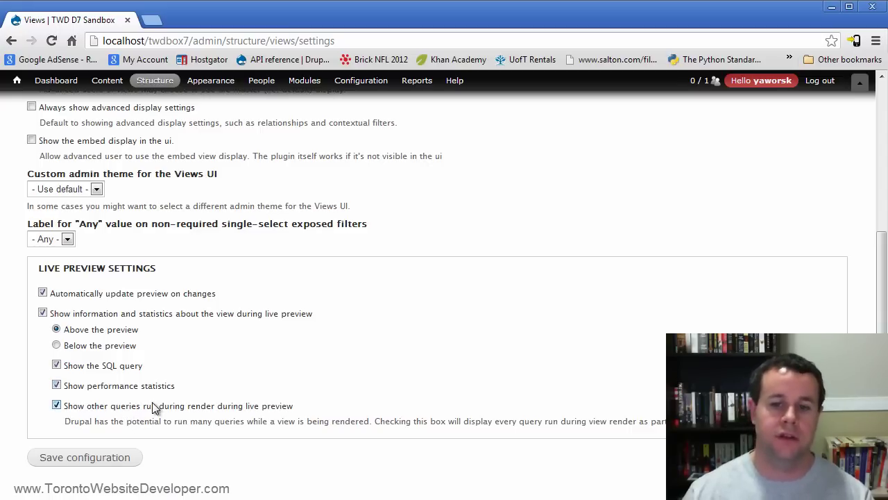
{"action": "left_click", "coordinate": [158, 411]}
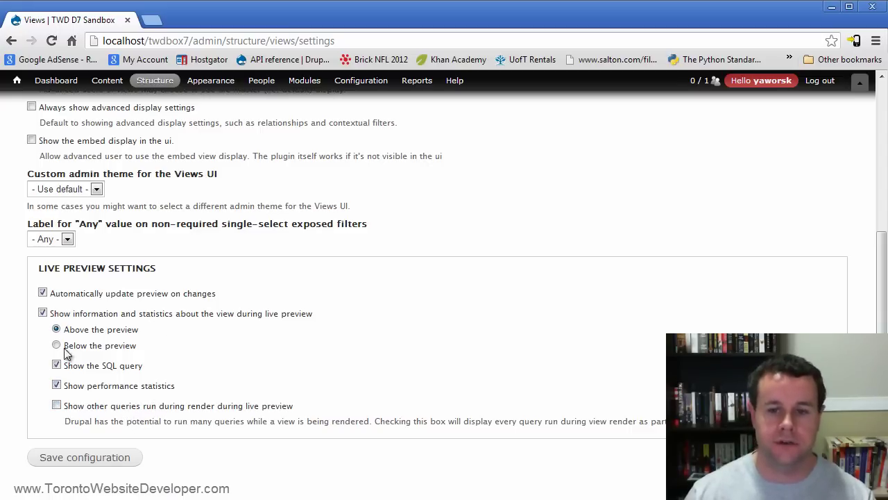
{"action": "left_click", "coordinate": [116, 459]}
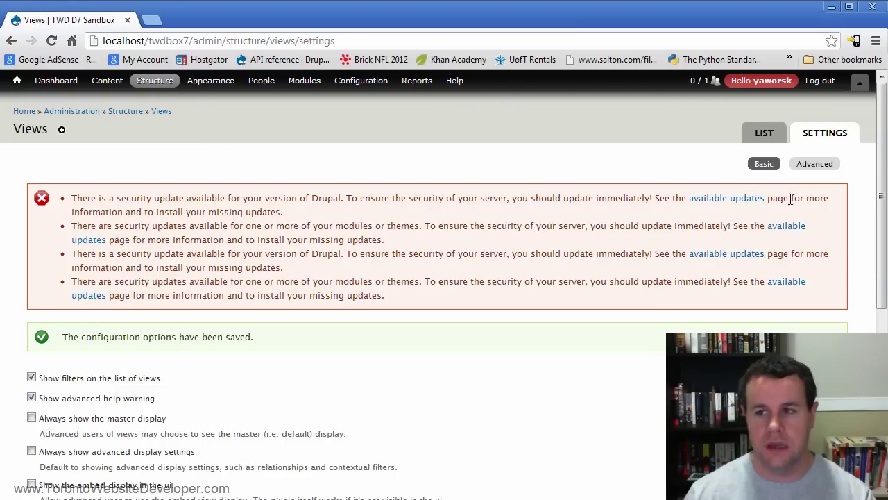
Step: Look through the advanced Views settings for caching, debugging and localization, including the output regions for Devel performance statistics
{"action": "left_click", "coordinate": [813, 165]}
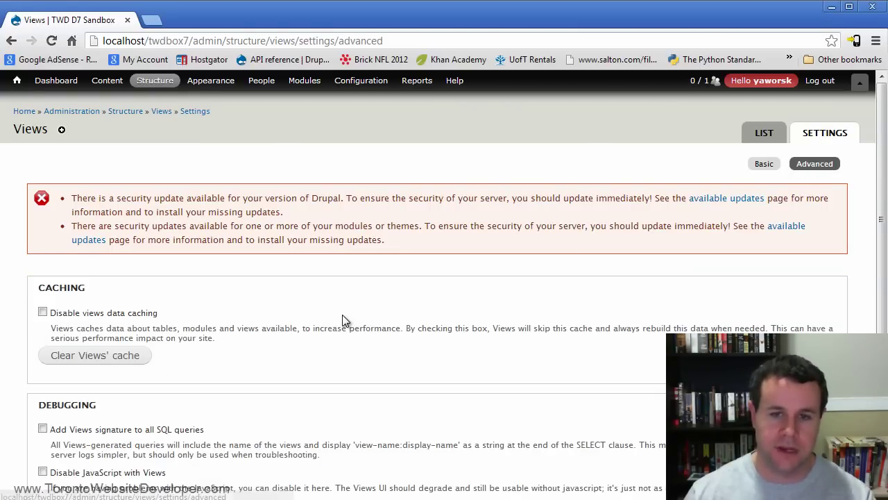
{"action": "scroll", "coordinate": [343, 318], "scroll_direction": "down", "scroll_amount": 3}
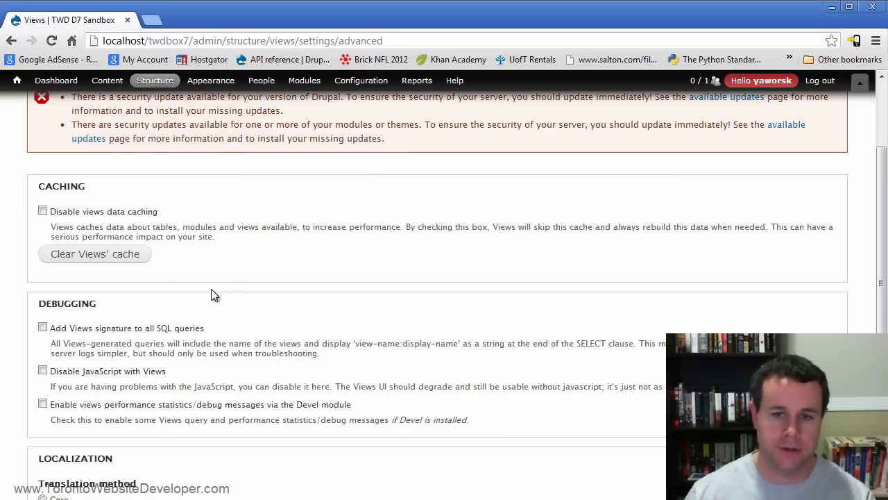
{"action": "scroll", "coordinate": [167, 328], "scroll_direction": "down", "scroll_amount": 1}
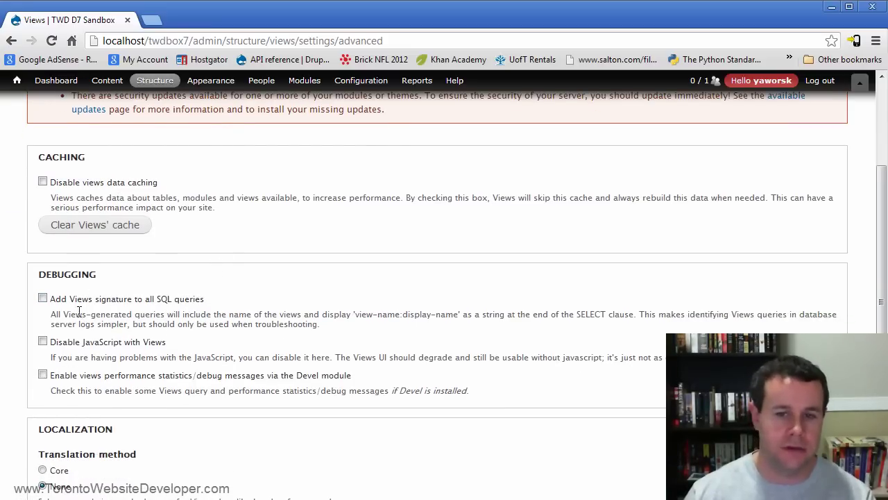
{"action": "scroll", "coordinate": [117, 367], "scroll_direction": "down", "scroll_amount": 2}
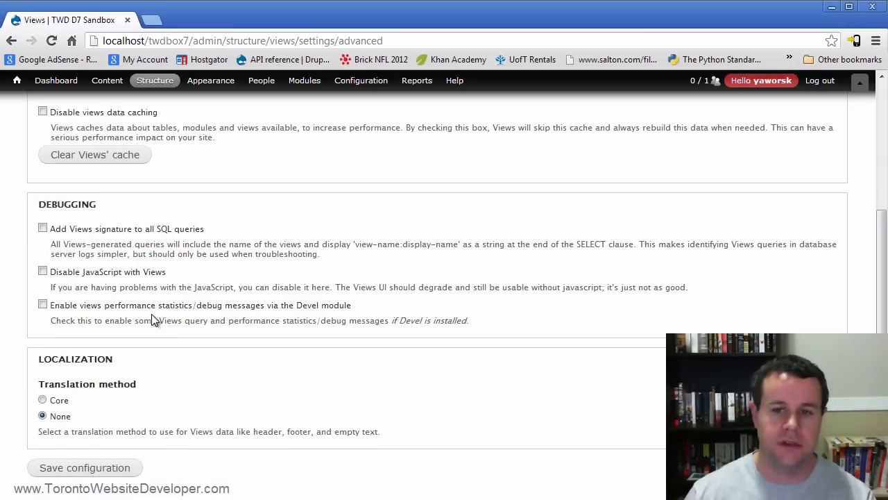
{"action": "left_click", "coordinate": [164, 305]}
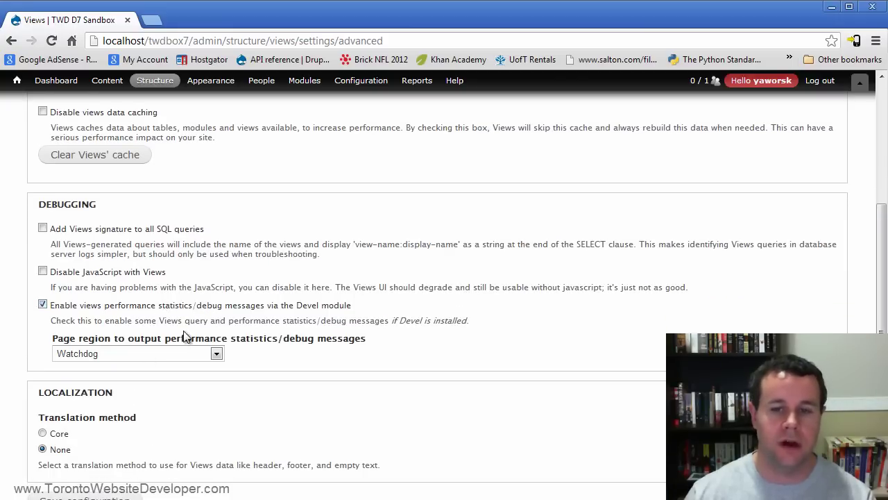
{"action": "left_click", "coordinate": [217, 354]}
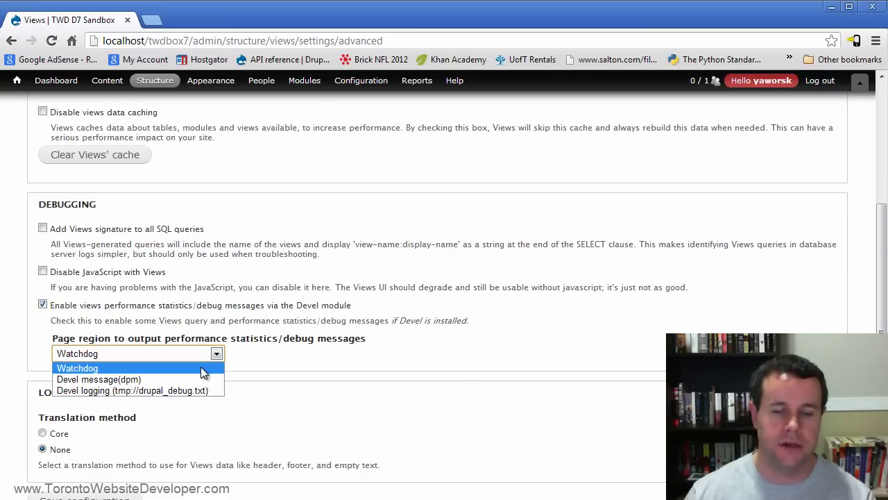
{"action": "mouse_move", "coordinate": [417, 81]}
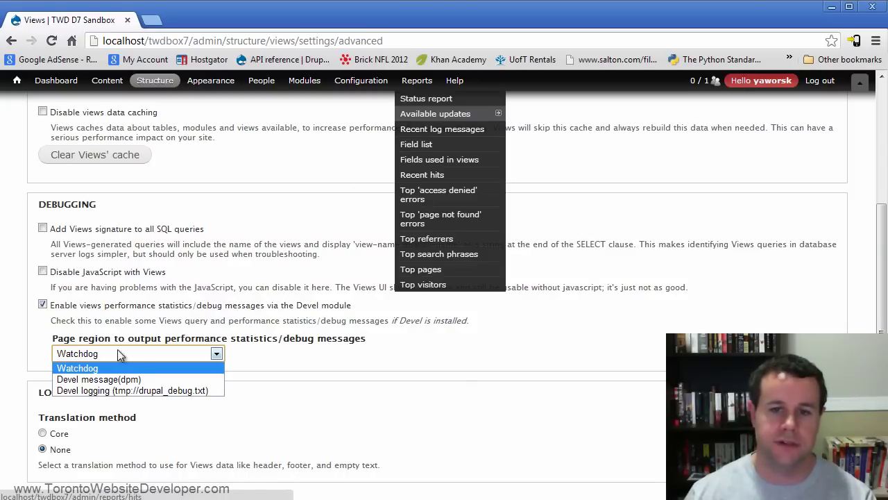
{"action": "left_click", "coordinate": [87, 307]}
{"action": "scroll", "coordinate": [208, 392], "scroll_direction": "up", "scroll_amount": 3}
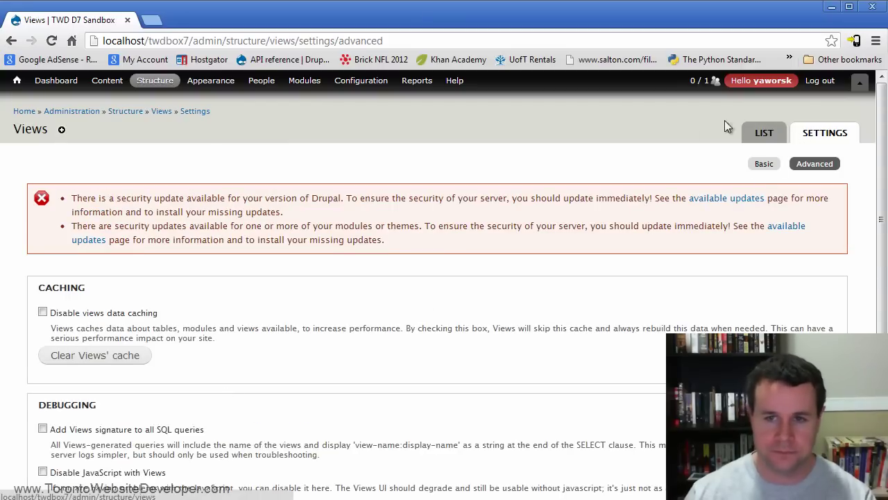
Step: Return to the list of views and start a new view named "Dog Images"
{"action": "left_click", "coordinate": [772, 141]}
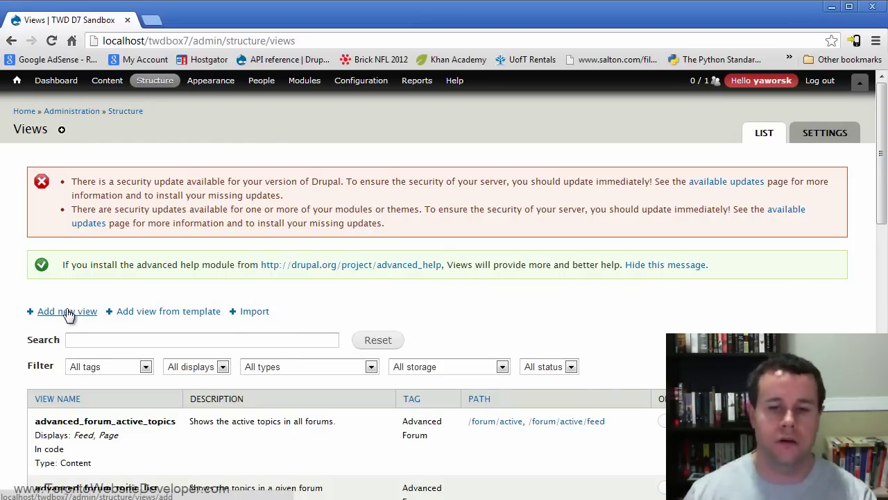
{"action": "left_click", "coordinate": [67, 311]}
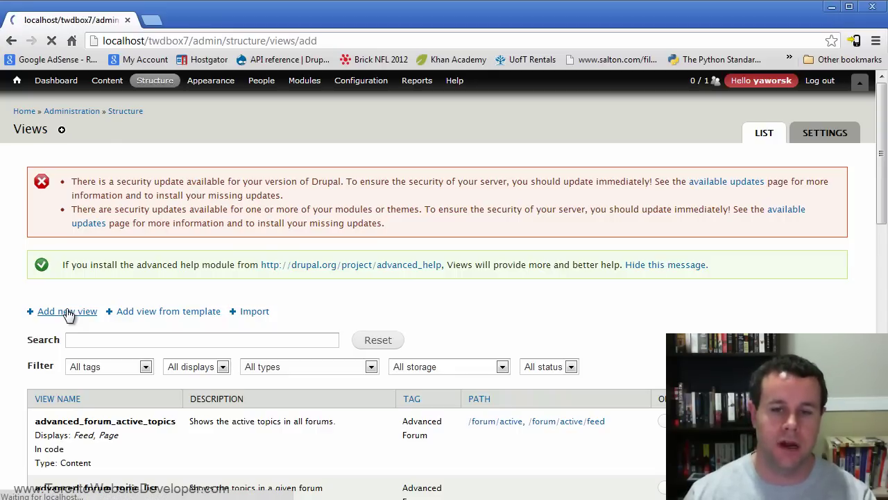
{"action": "scroll", "coordinate": [267, 278], "scroll_direction": "down", "scroll_amount": 1}
{"action": "left_click", "coordinate": [109, 212]}
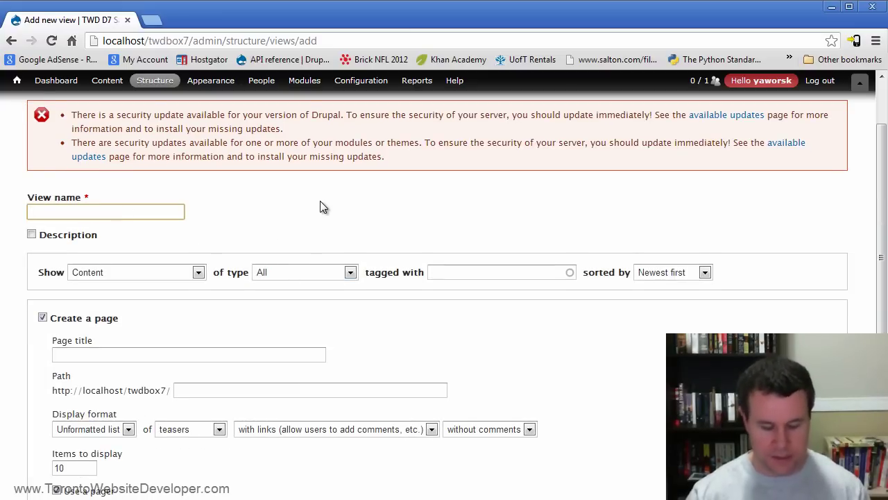
{"action": "type", "text": "Dog Images"}
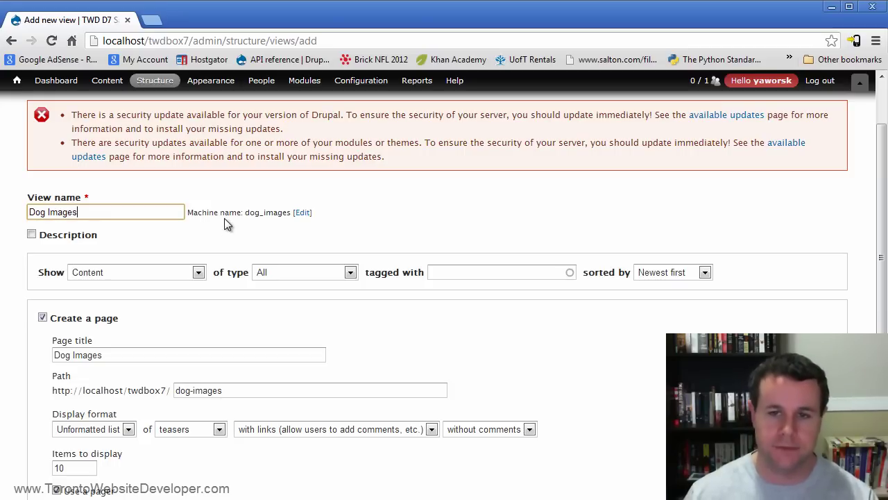
Step: Enable the new view's description and enter "Just random photos of bailey and susie"
{"action": "left_click", "coordinate": [44, 236]}
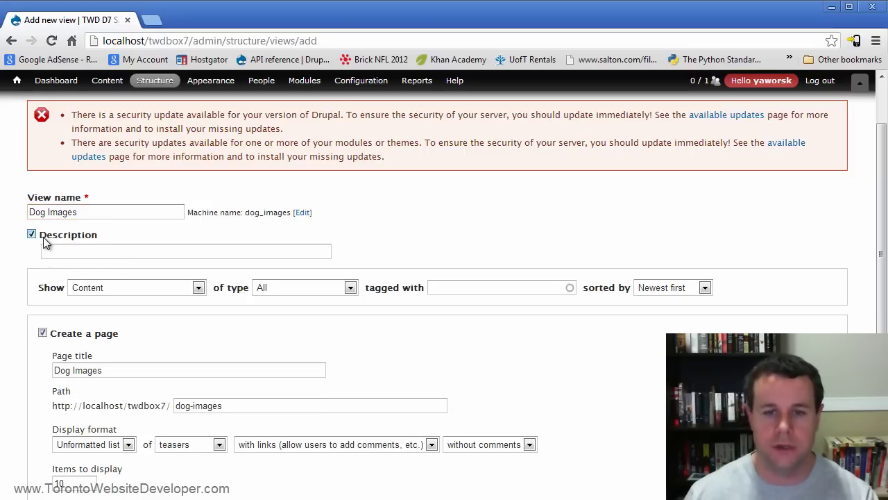
{"action": "left_click", "coordinate": [109, 249]}
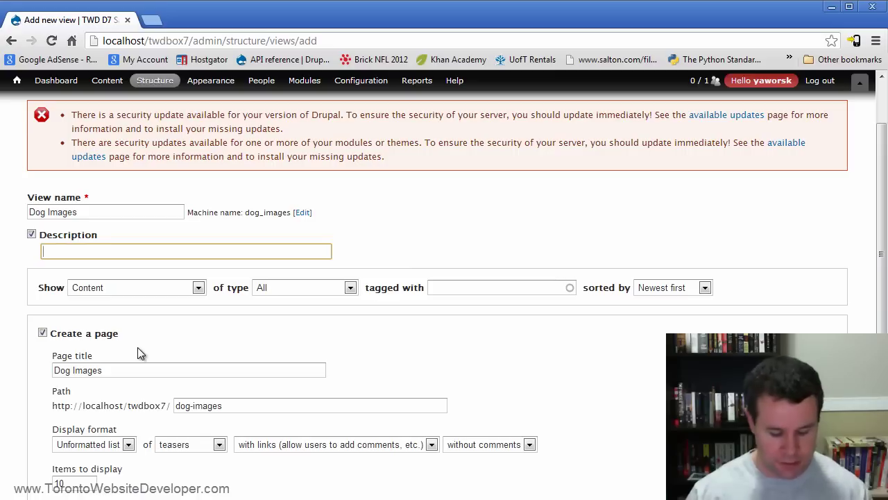
{"action": "type", "text": "Just random poho"}
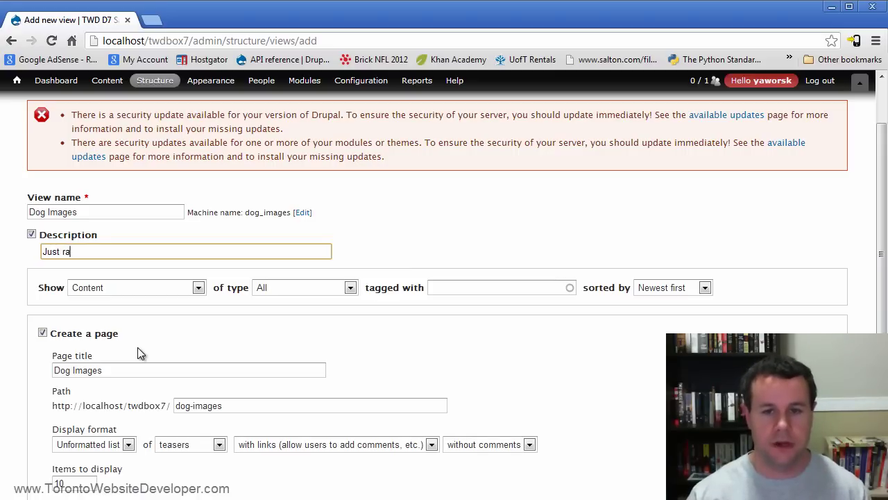
{"action": "key", "text": "BackSpace"}
{"action": "key", "text": "BackSpace"}
{"action": "key", "text": "BackSpace"}
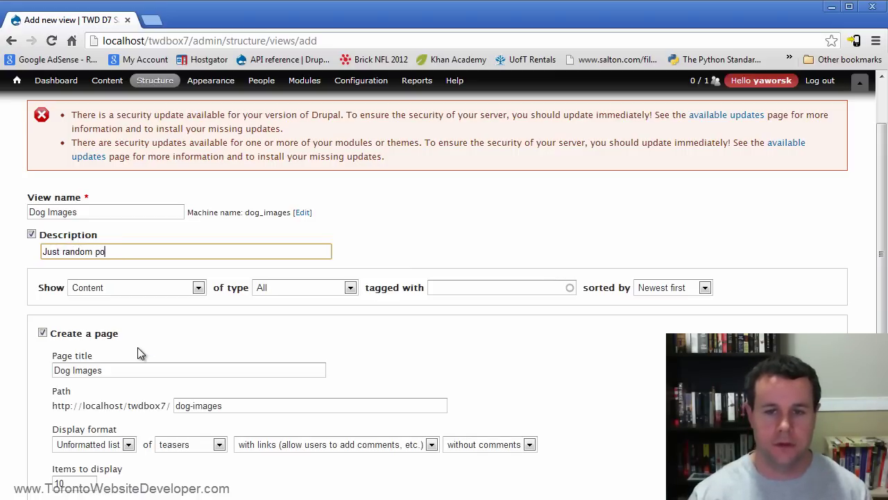
{"action": "type", "text": "hotos of bailey and susie"}
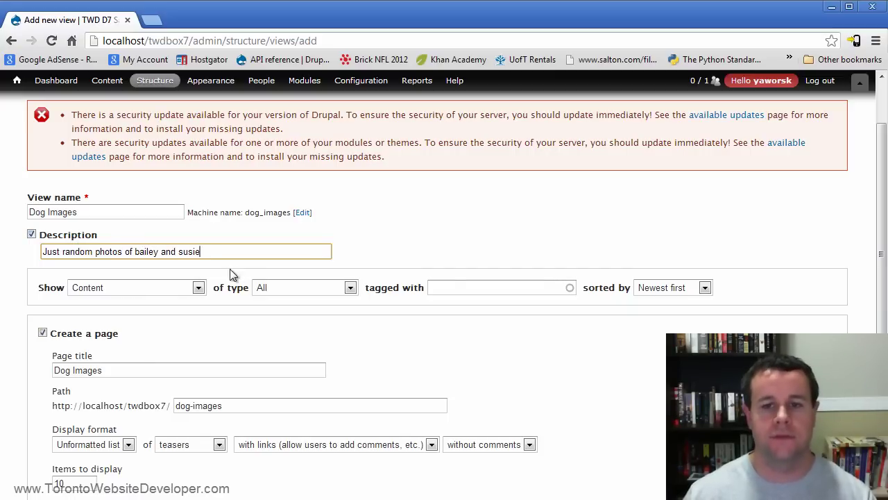
Step: Open the list of views in a separate browser tab, check its descriptions, and return to the new view form
{"action": "scroll", "coordinate": [251, 281], "scroll_direction": "up", "scroll_amount": 1}
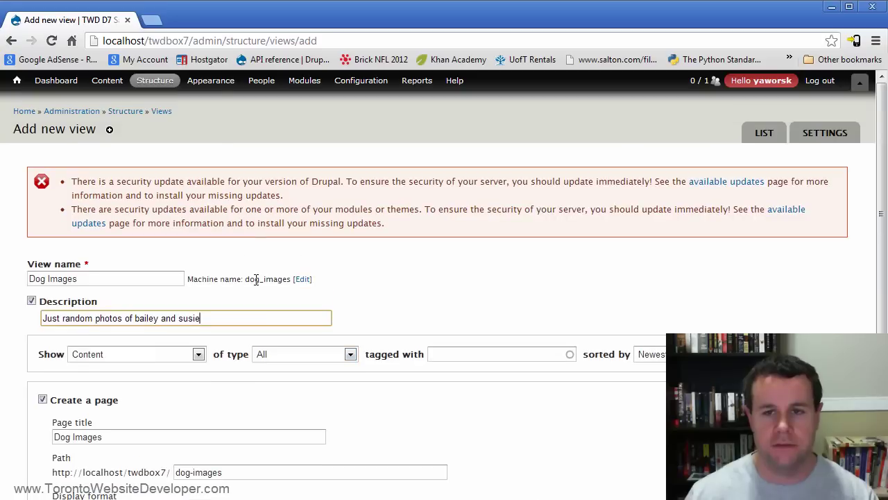
{"action": "right_click", "coordinate": [161, 112]}
{"action": "left_click", "coordinate": [201, 119]}
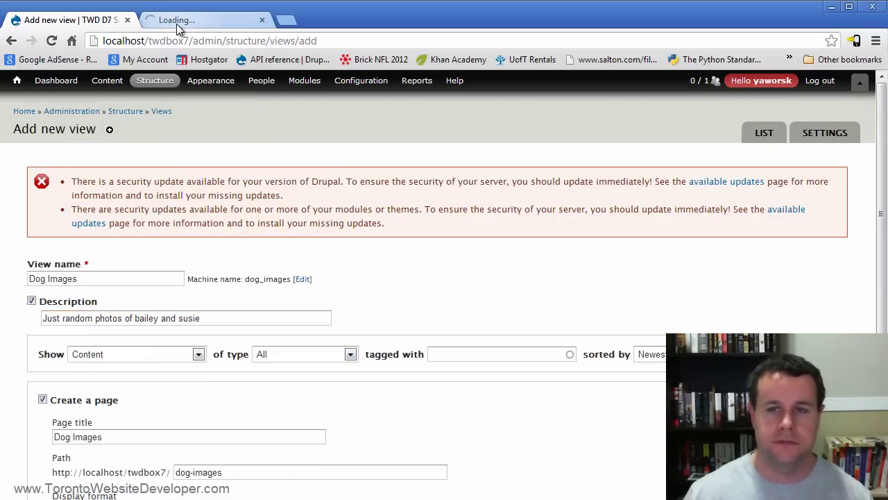
{"action": "left_click", "coordinate": [176, 23]}
{"action": "scroll", "coordinate": [230, 346], "scroll_direction": "down", "scroll_amount": 2}
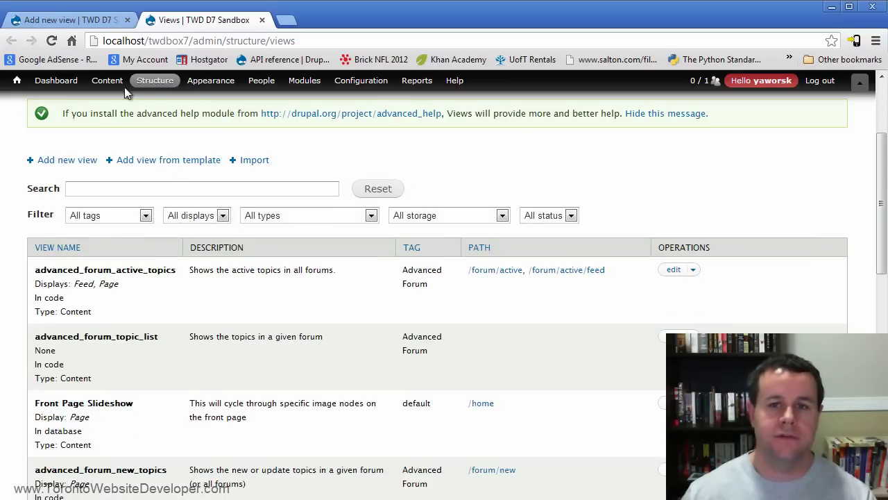
{"action": "key", "text": "ctrl+Tab"}
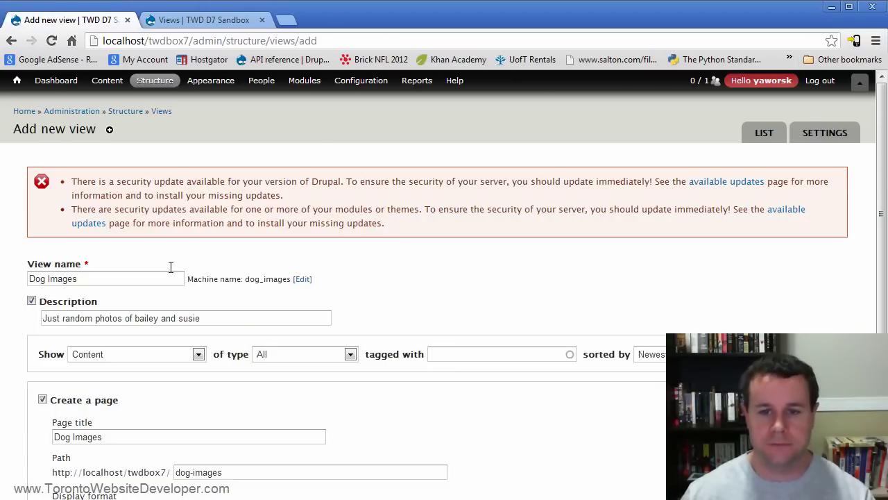
Step: Try Taxonomy terms as the kind of item the new view shows, and set it back to Content
{"action": "scroll", "coordinate": [189, 340], "scroll_direction": "down", "scroll_amount": 1}
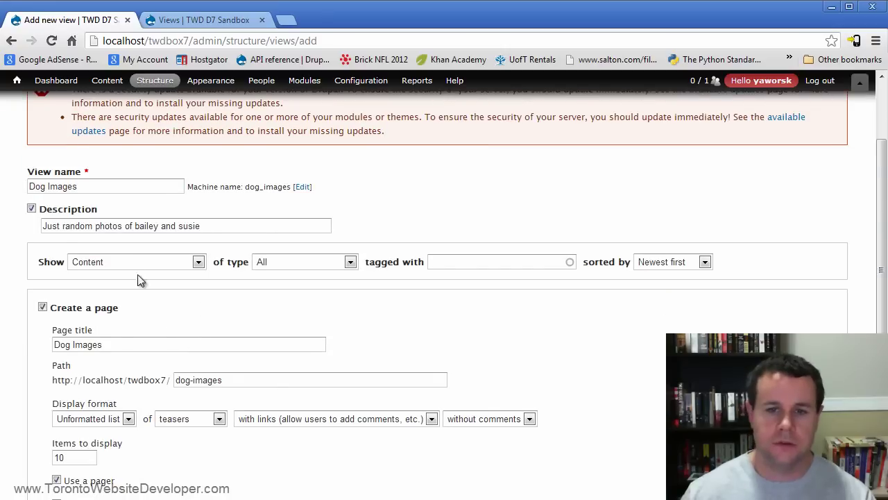
{"action": "left_click", "coordinate": [81, 267]}
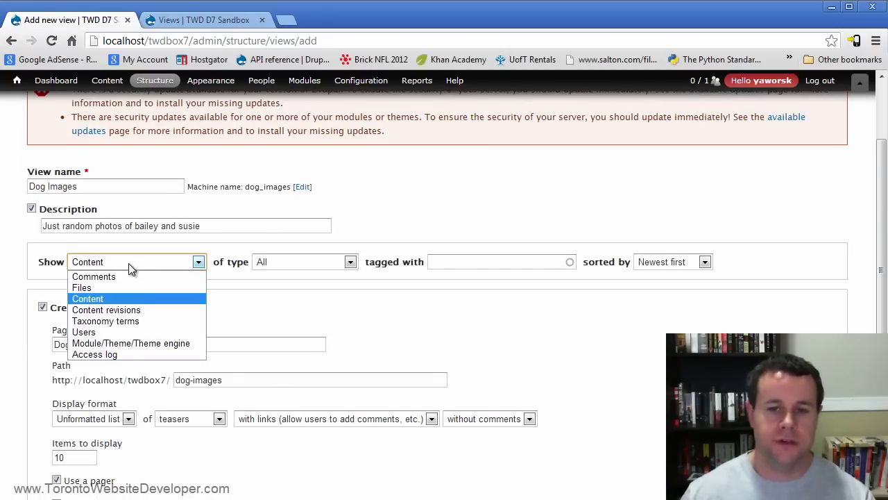
{"action": "left_click", "coordinate": [136, 301]}
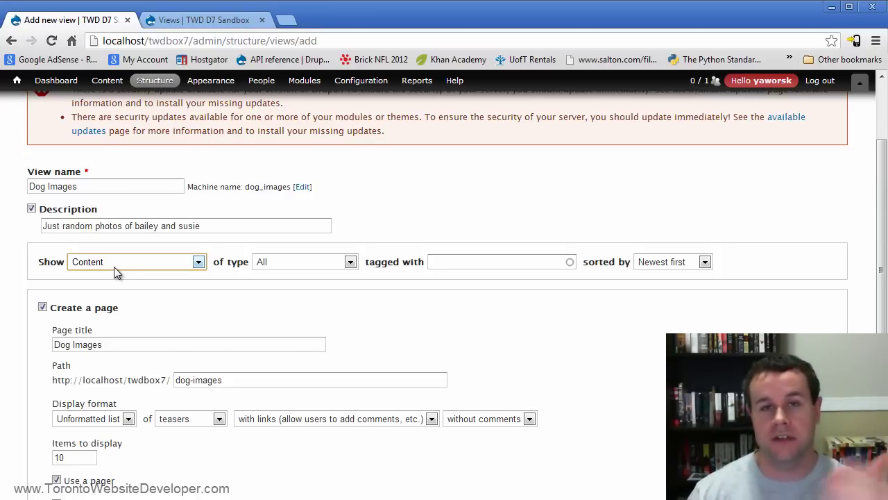
{"action": "left_click", "coordinate": [114, 261]}
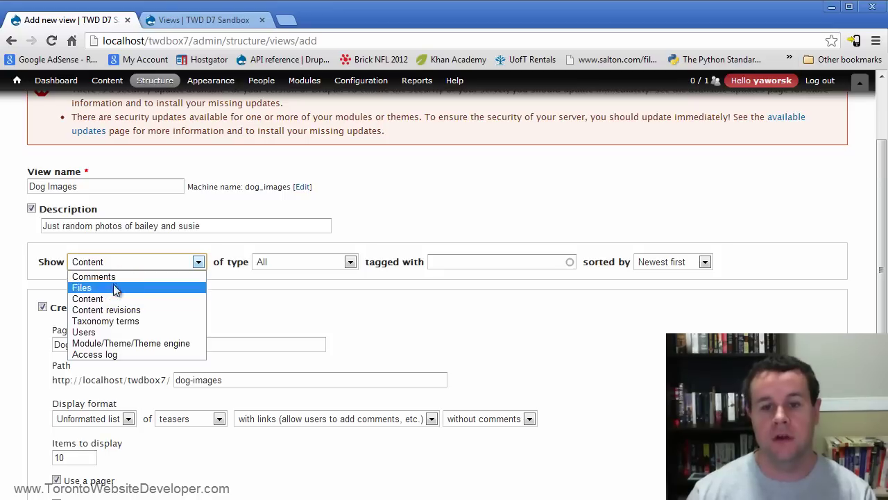
{"action": "left_click", "coordinate": [121, 323]}
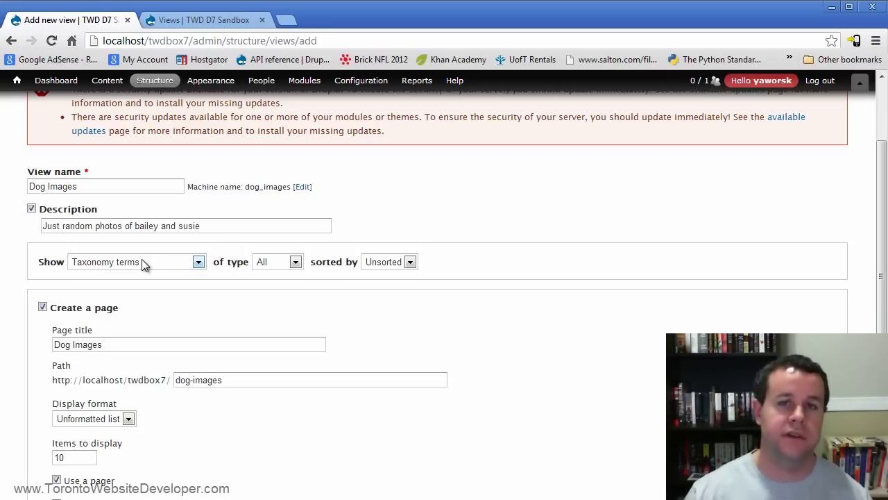
{"action": "left_click", "coordinate": [142, 261]}
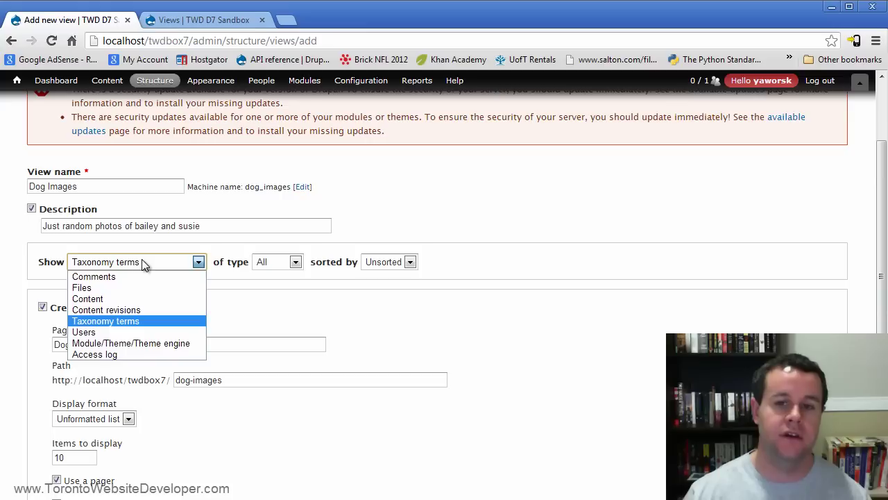
{"action": "left_click", "coordinate": [138, 300]}
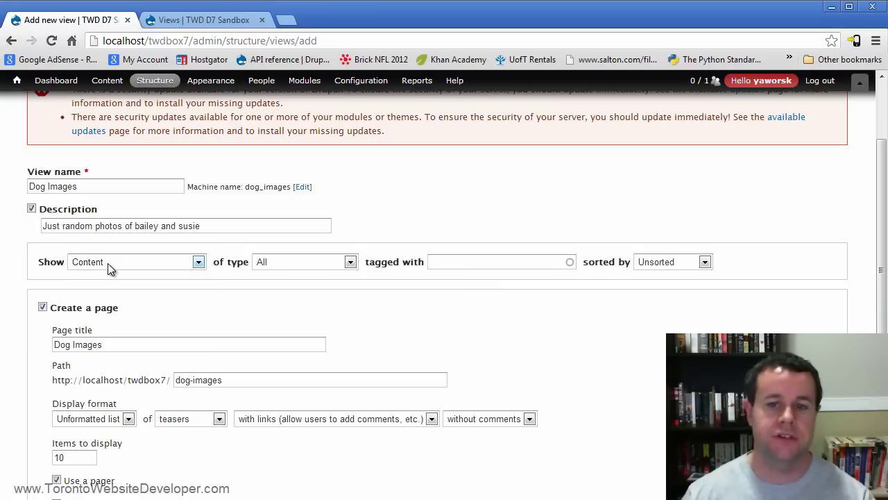
Step: Limit the new view's content to the Dog Pictures type and sort it by Newest first
{"action": "left_click", "coordinate": [319, 261]}
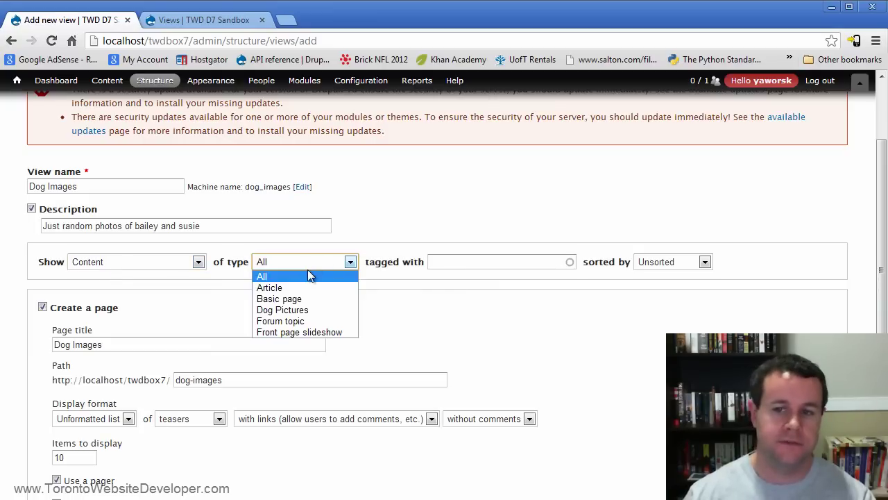
{"action": "left_click", "coordinate": [314, 312]}
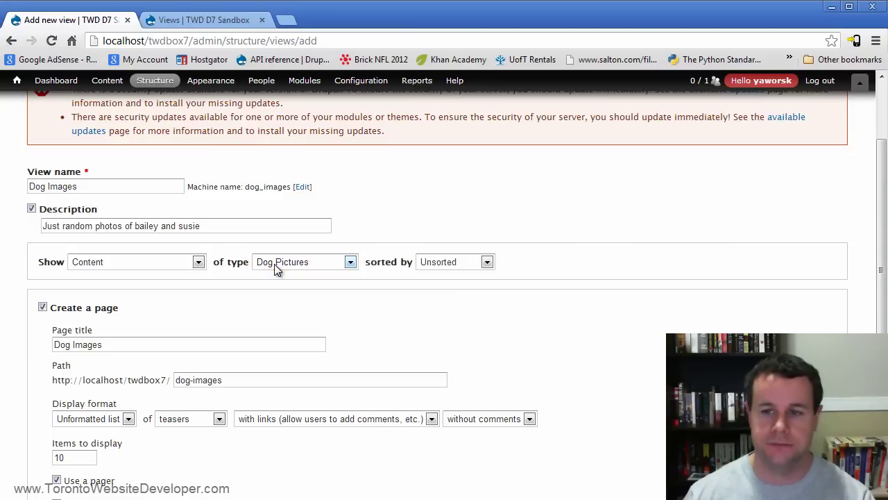
{"action": "left_click", "coordinate": [486, 262]}
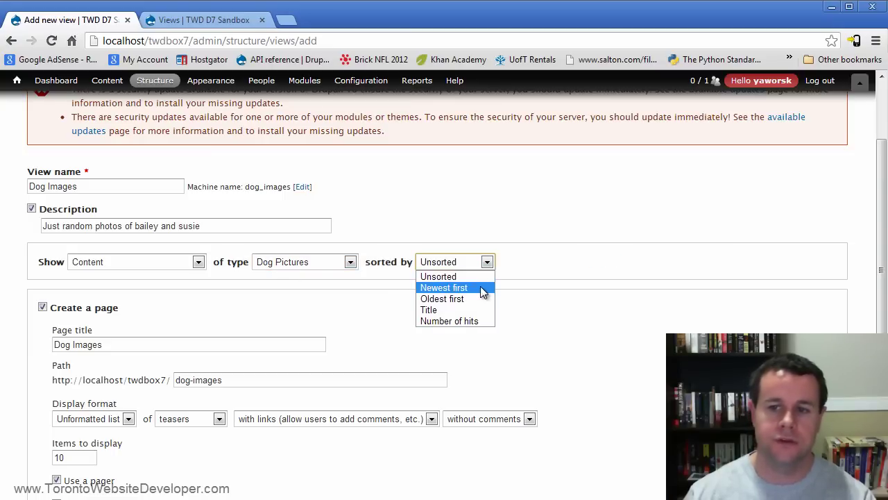
{"action": "left_click", "coordinate": [484, 288]}
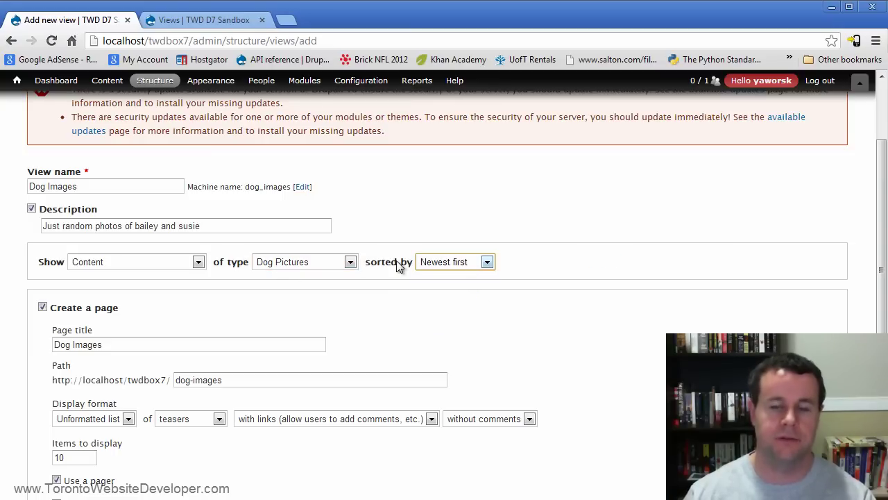
{"action": "left_click", "coordinate": [438, 267]}
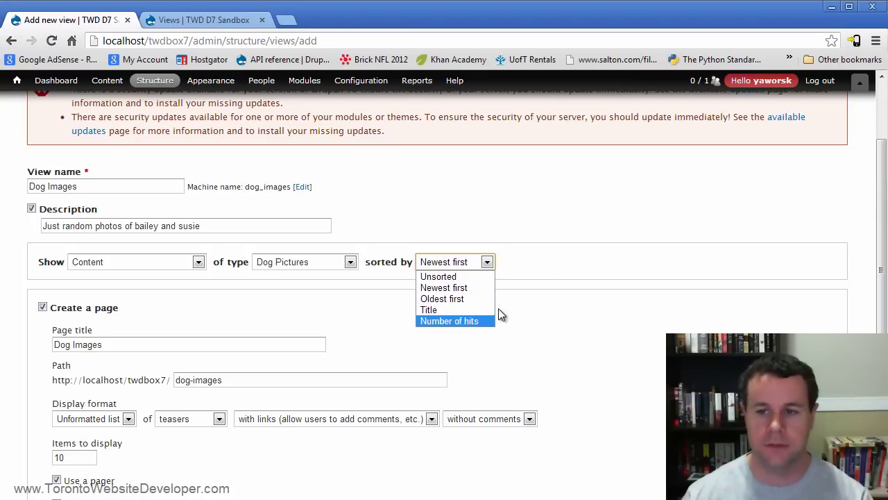
{"action": "left_click", "coordinate": [546, 254]}
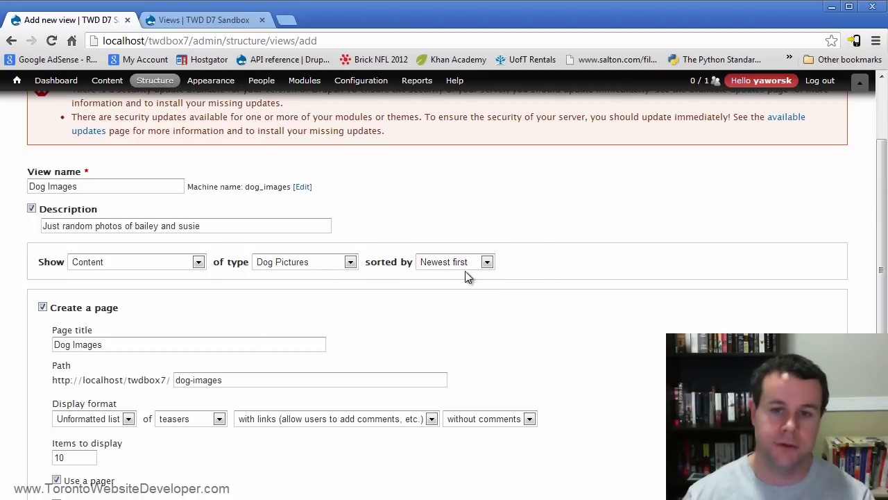
Step: Examine the page settings of the new view, including its page title and path, against the view name and content options
{"action": "scroll", "coordinate": [82, 308], "scroll_direction": "down", "scroll_amount": 2}
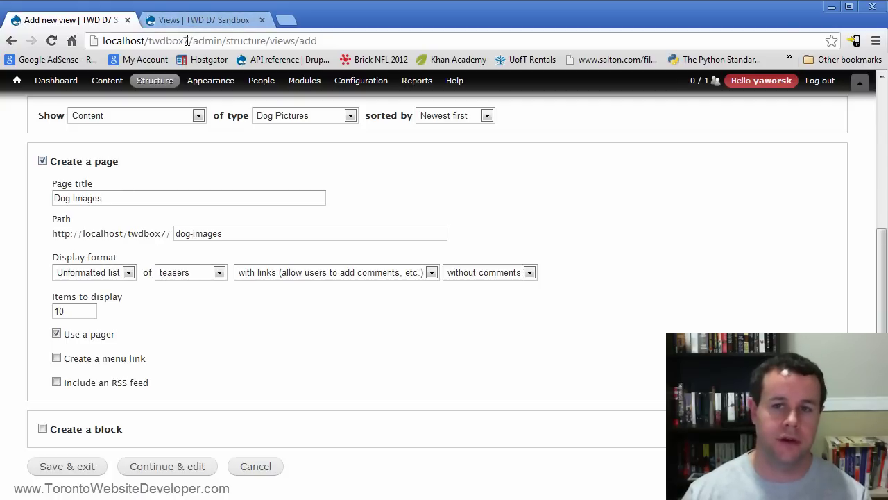
{"action": "left_click", "coordinate": [224, 233]}
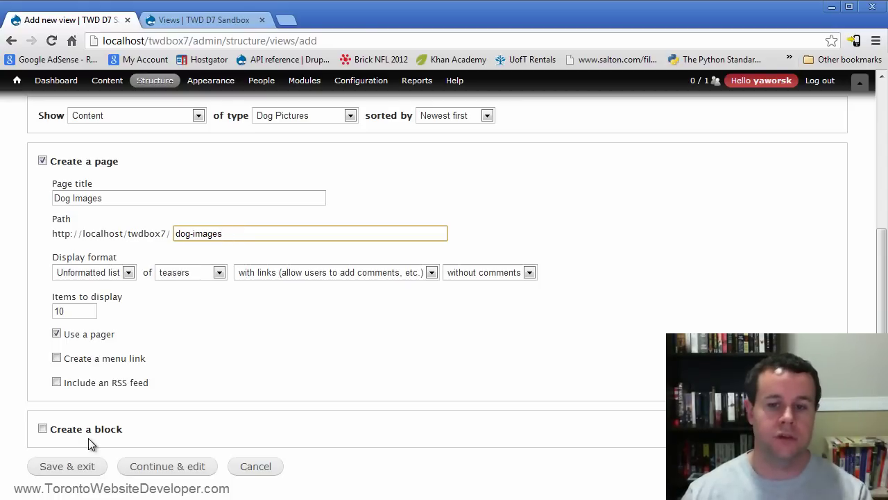
{"action": "scroll", "coordinate": [224, 351], "scroll_direction": "up", "scroll_amount": 1}
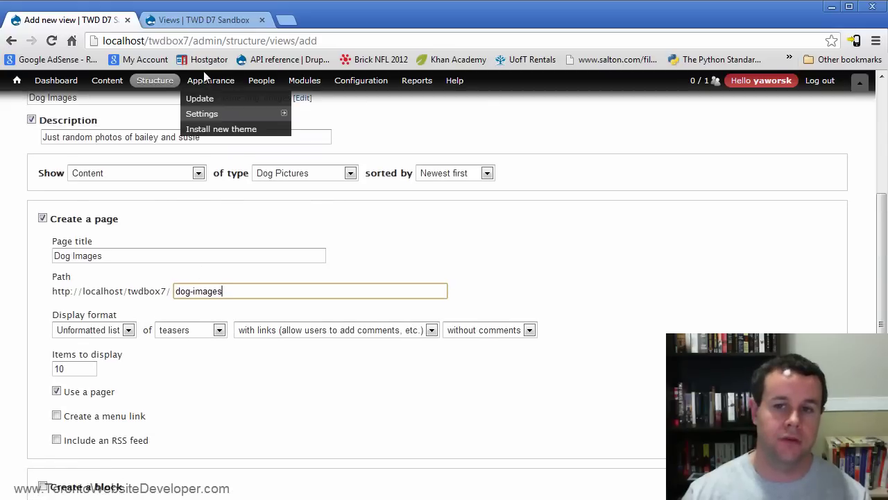
{"action": "mouse_move", "coordinate": [166, 81]}
{"action": "mouse_move", "coordinate": [161, 100]}
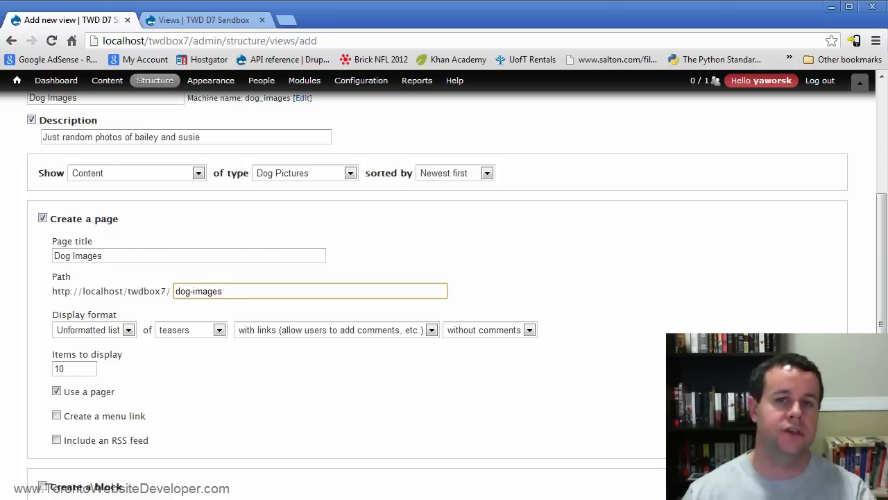
{"action": "scroll", "coordinate": [629, 410], "scroll_direction": "down", "scroll_amount": 1}
{"action": "scroll", "coordinate": [630, 409], "scroll_direction": "up", "scroll_amount": 1}
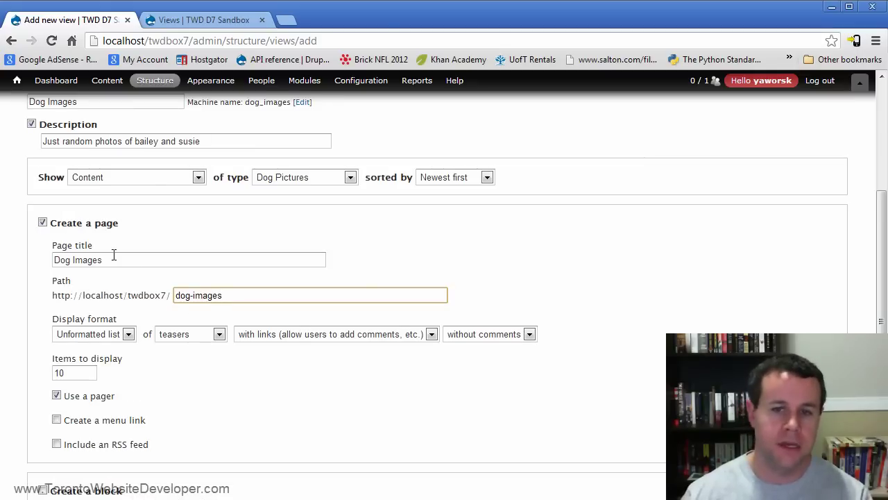
{"action": "left_click_drag", "start_coordinate": [114, 260], "coordinate": [50, 249]}
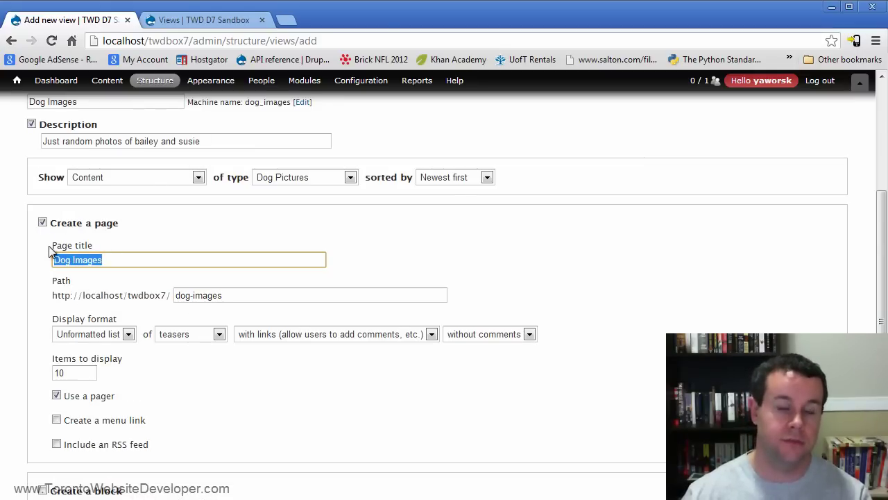
{"action": "scroll", "coordinate": [184, 278], "scroll_direction": "up", "scroll_amount": 3}
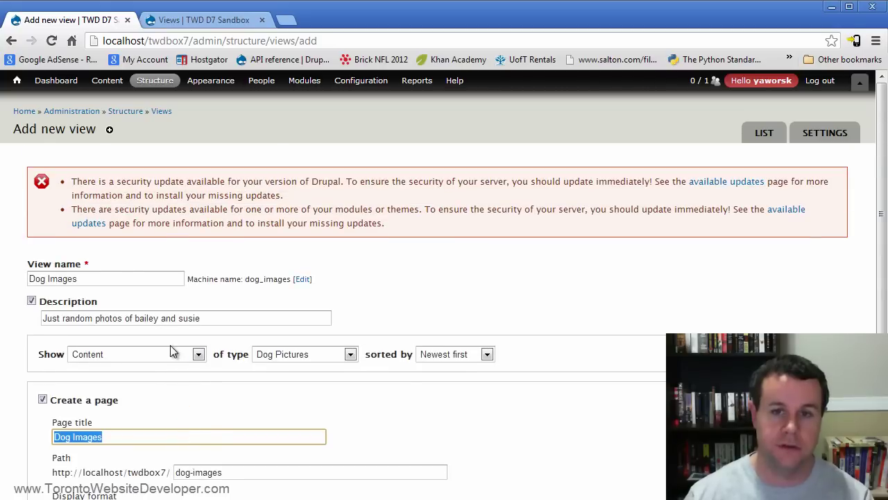
{"action": "scroll", "coordinate": [163, 254], "scroll_direction": "down", "scroll_amount": 2}
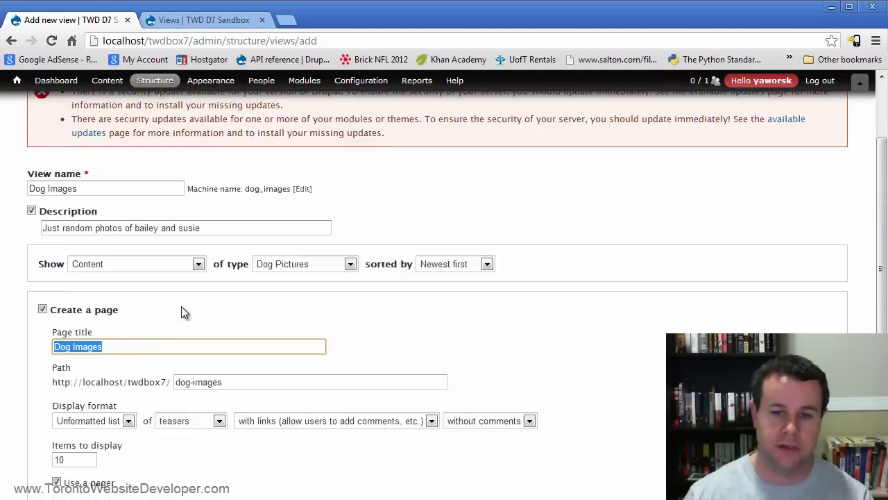
{"action": "scroll", "coordinate": [112, 314], "scroll_direction": "down", "scroll_amount": 1}
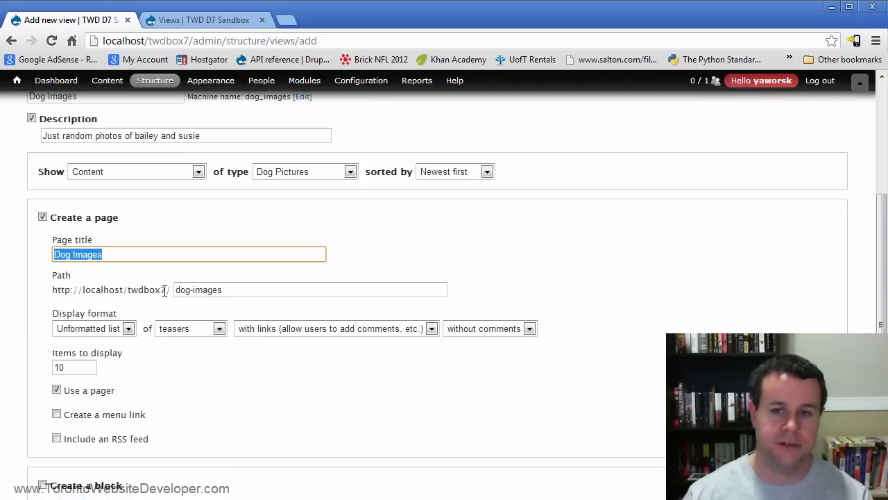
{"action": "scroll", "coordinate": [270, 288], "scroll_direction": "down", "scroll_amount": 1}
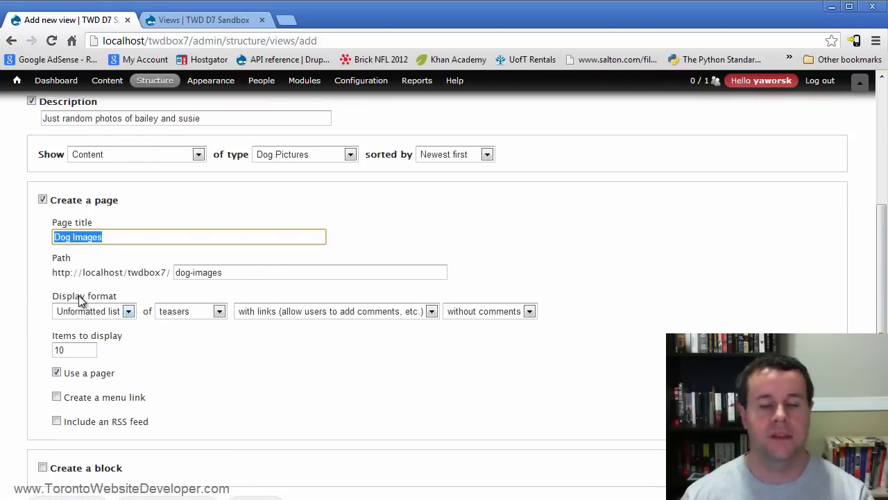
Step: Set the page's display format to a Grid of teasers, without links
{"action": "left_click", "coordinate": [126, 316]}
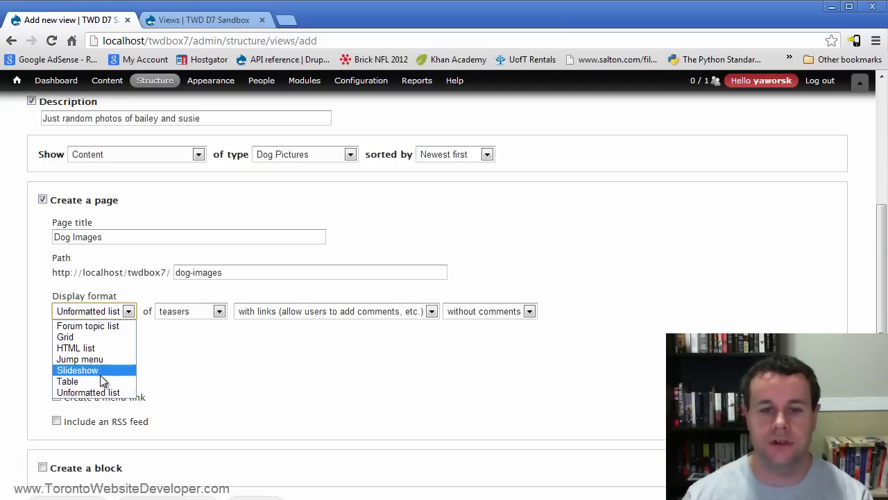
{"action": "left_click", "coordinate": [90, 337]}
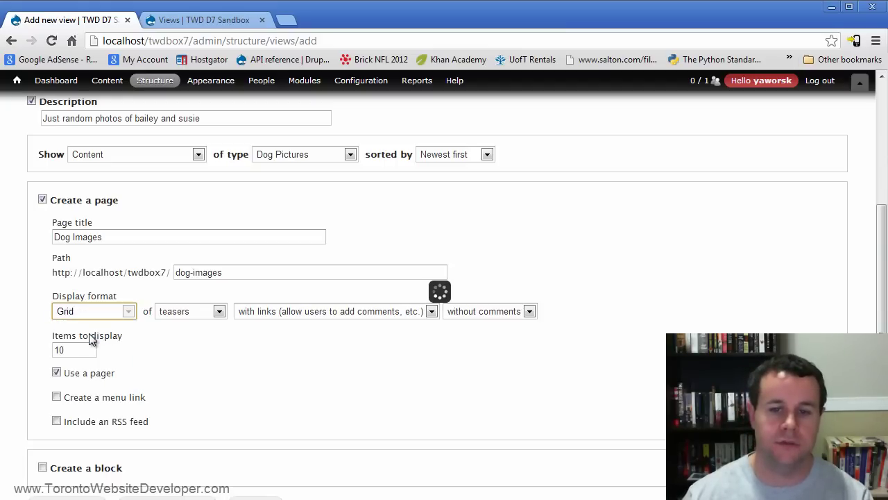
{"action": "left_click", "coordinate": [193, 313]}
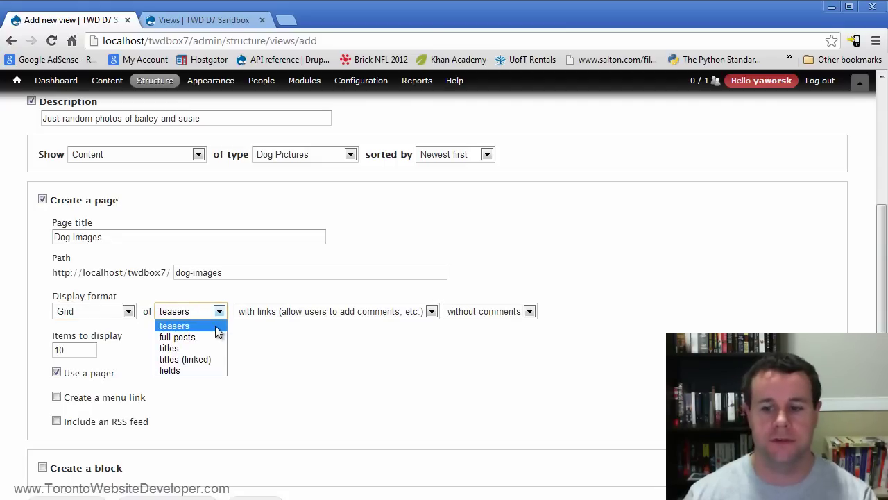
{"action": "left_click", "coordinate": [218, 332]}
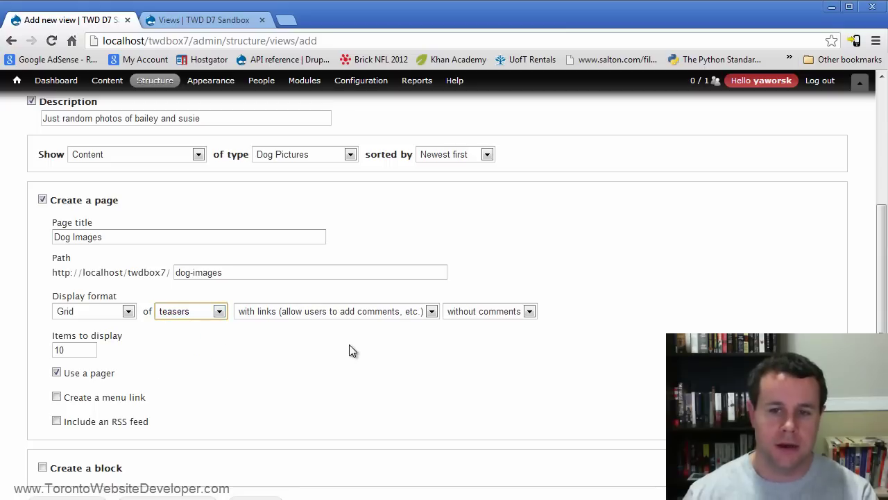
{"action": "left_click", "coordinate": [421, 312]}
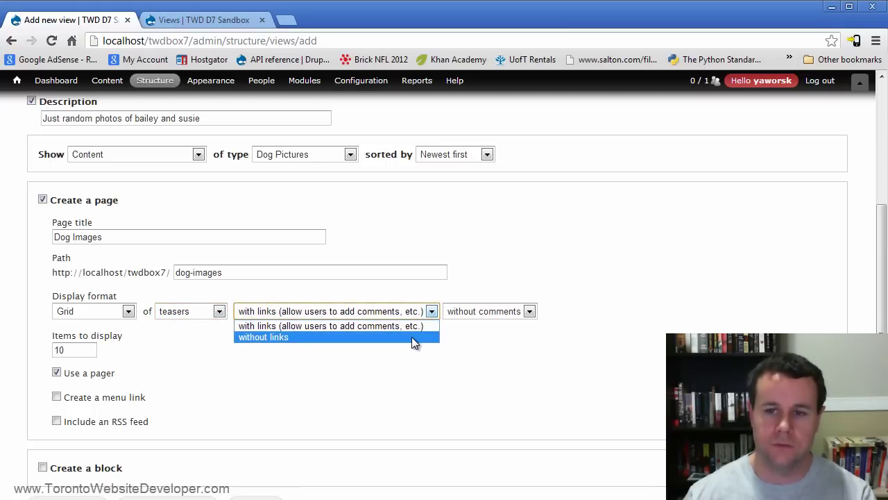
{"action": "left_click", "coordinate": [412, 336]}
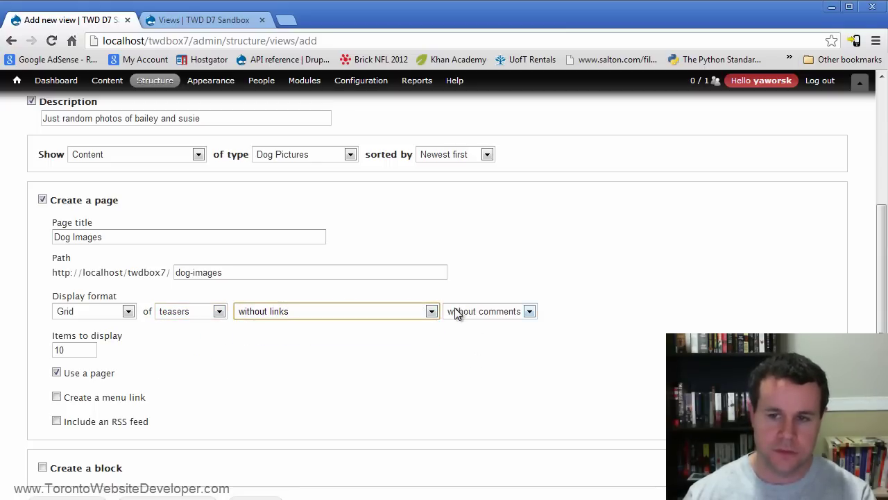
{"action": "left_click", "coordinate": [432, 312]}
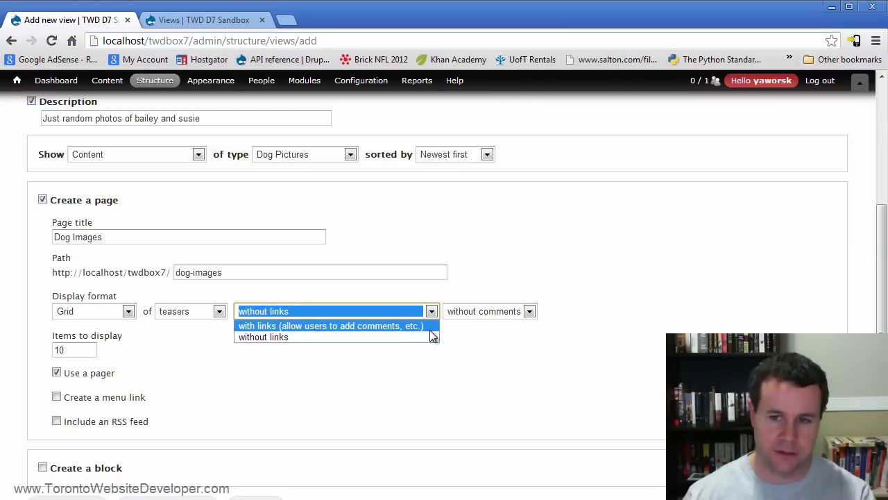
{"action": "left_click", "coordinate": [421, 338]}
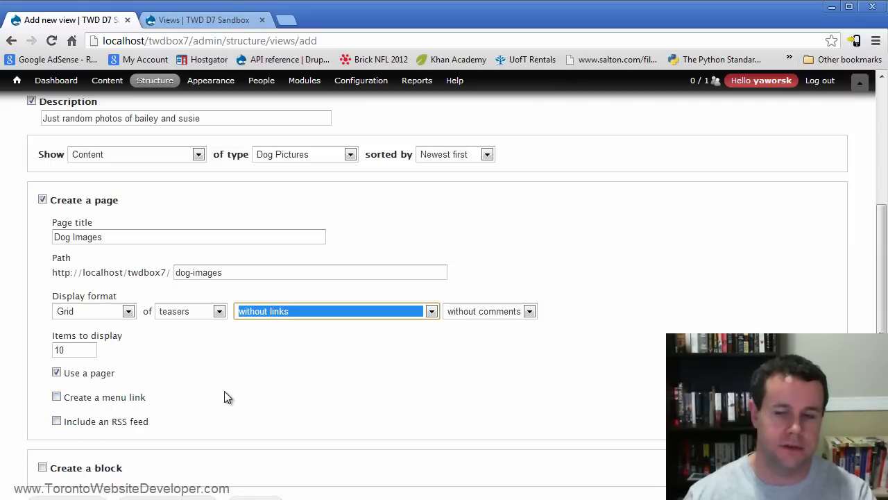
Step: Save the new view, leaving the creation form, and look over the resulting Dog Images page
{"action": "scroll", "coordinate": [146, 424], "scroll_direction": "down", "scroll_amount": 1}
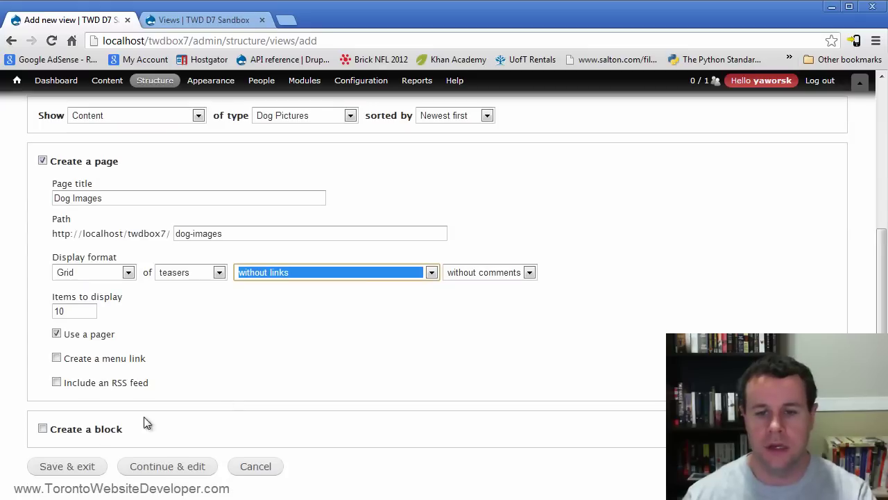
{"action": "left_click", "coordinate": [59, 467]}
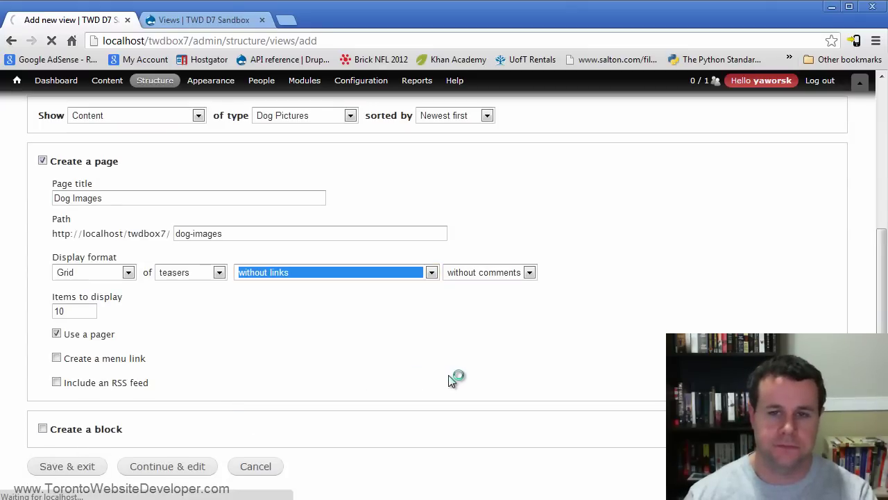
{"action": "scroll", "coordinate": [757, 311], "scroll_direction": "down", "scroll_amount": 2}
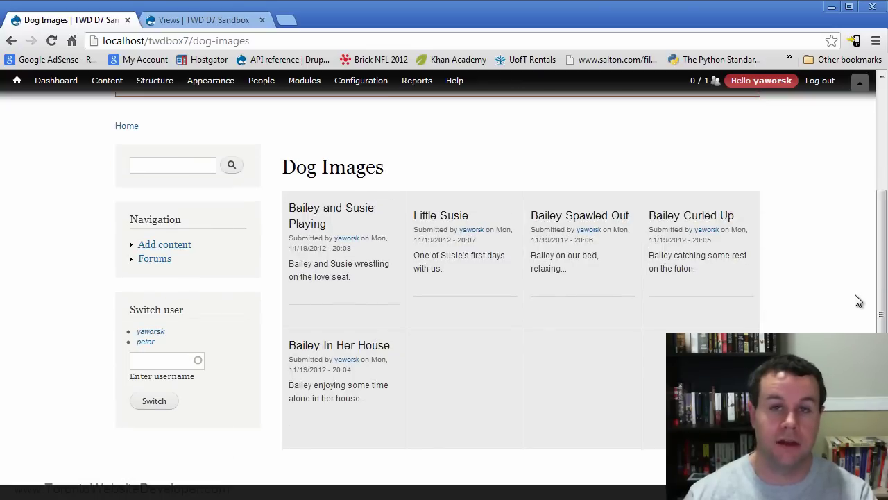
{"action": "scroll", "coordinate": [858, 299], "scroll_direction": "up", "scroll_amount": 1}
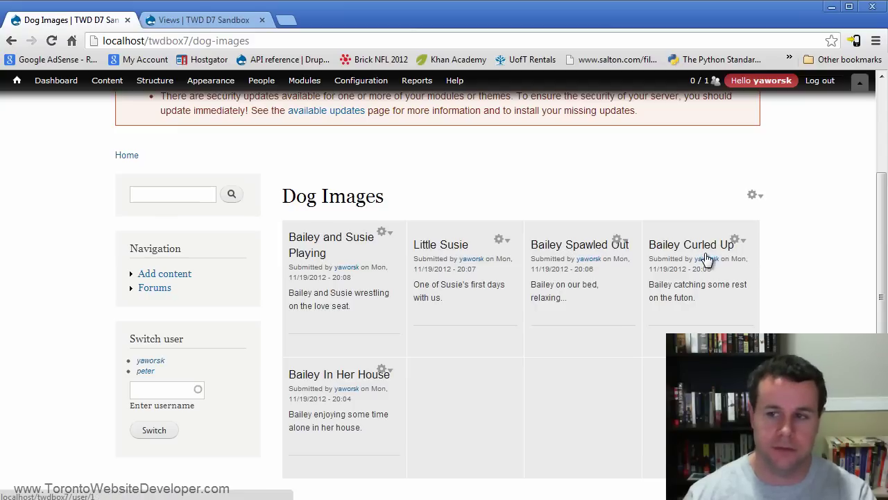
{"action": "scroll", "coordinate": [208, 229], "scroll_direction": "up", "scroll_amount": 3}
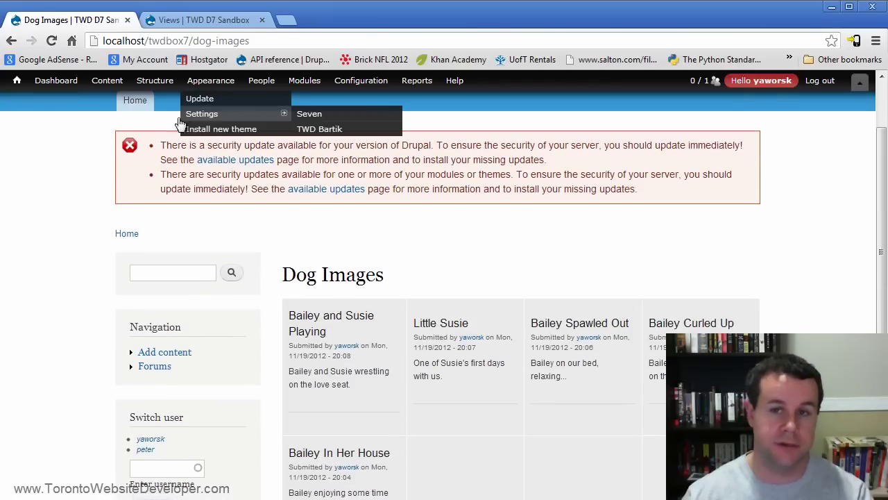
Step: Open the site's home page and look over its Welcome slideshow
{"action": "left_click", "coordinate": [133, 103]}
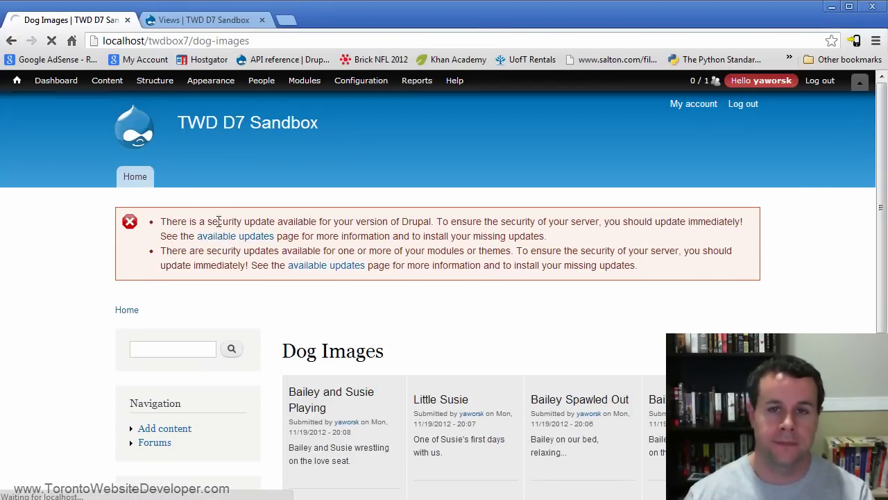
{"action": "scroll", "coordinate": [518, 224], "scroll_direction": "down", "scroll_amount": 2}
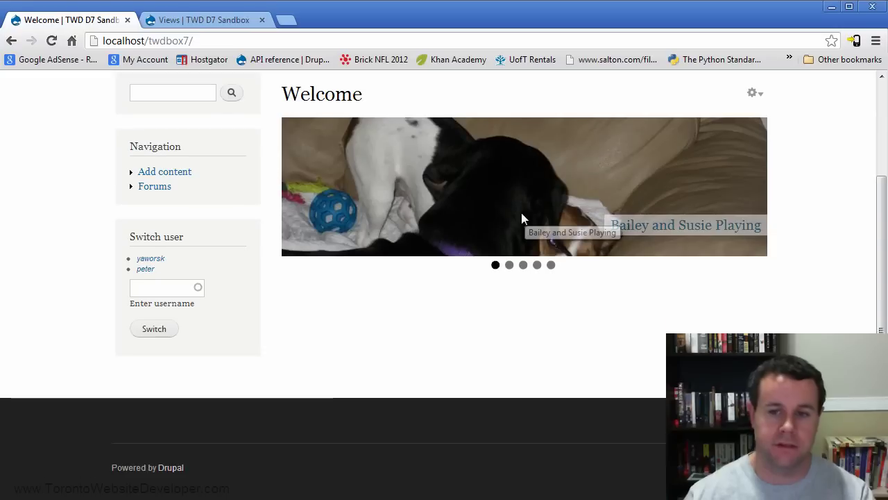
{"action": "scroll", "coordinate": [509, 217], "scroll_direction": "up", "scroll_amount": 2}
Step: Load the view's page directly at localhost/twdbox7/dog-images and open the "Bailey and Susie Playing" item from the grid
{"action": "left_click", "coordinate": [260, 39]}
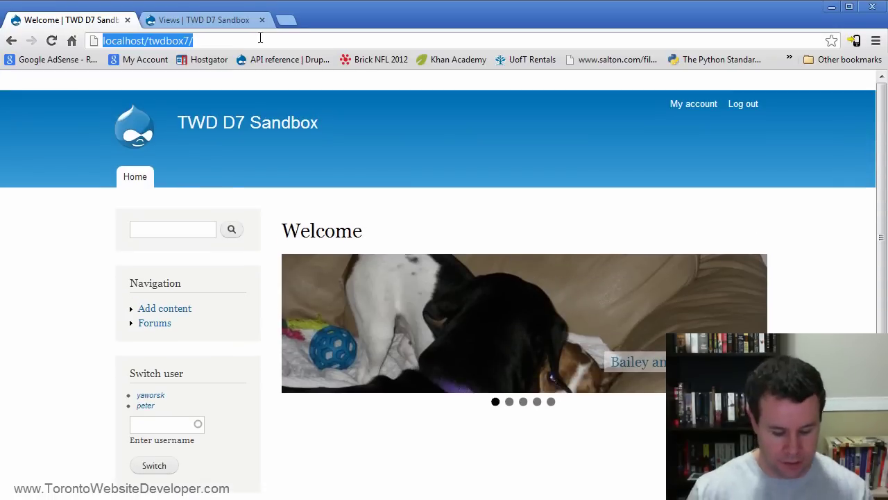
{"action": "key", "text": "End"}
{"action": "type", "text": "dog-images"}
{"action": "key", "text": "Return"}
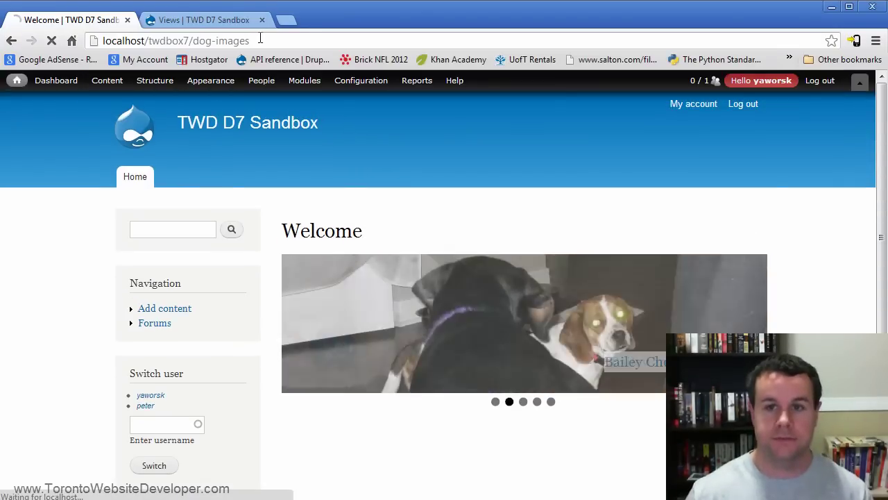
{"action": "mouse_move", "coordinate": [199, 81]}
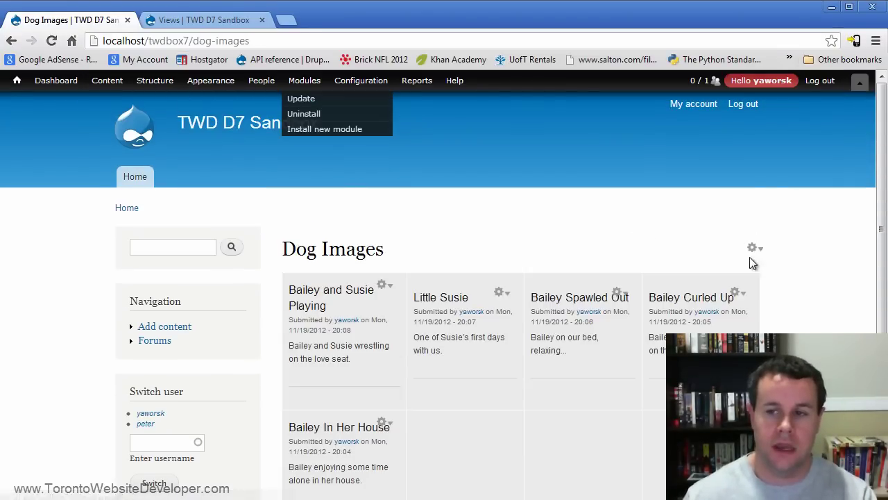
{"action": "left_click", "coordinate": [312, 307]}
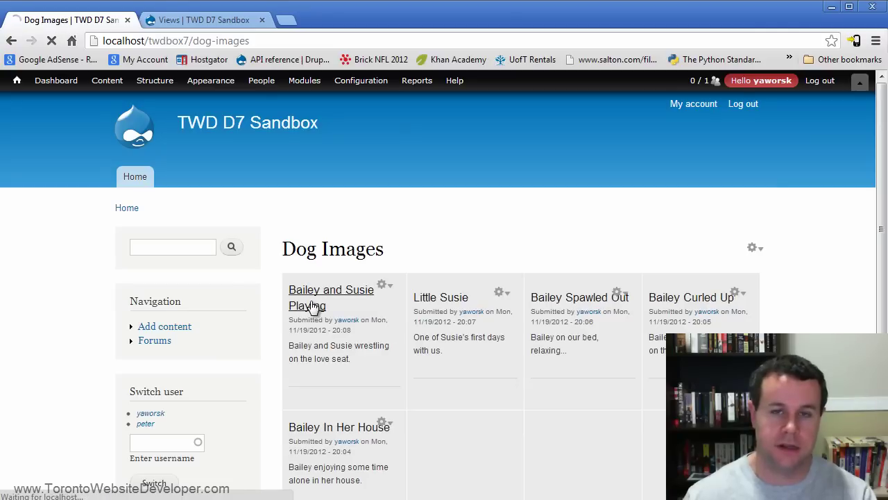
Step: Look over the "Bailey and Susie Playing" item, view the "Little Susie" item from the grid, and return to the Dog Images page
{"action": "scroll", "coordinate": [311, 308], "scroll_direction": "down", "scroll_amount": 3}
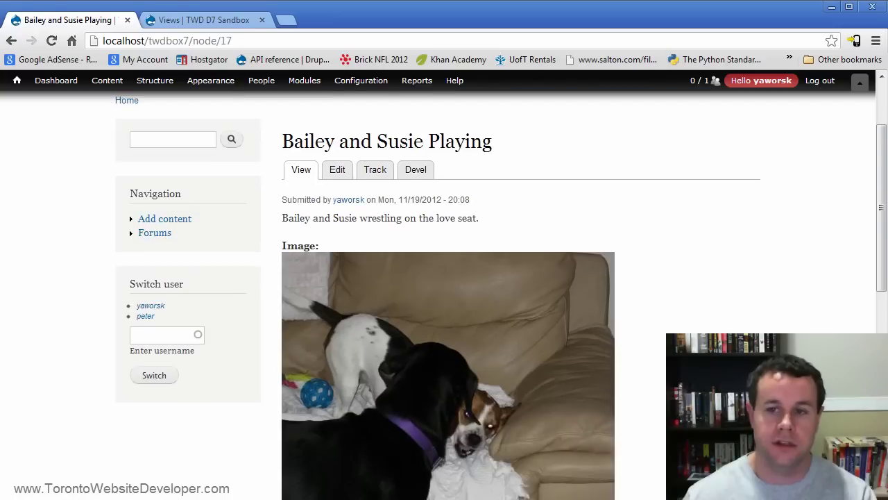
{"action": "key", "text": "alt+Left"}
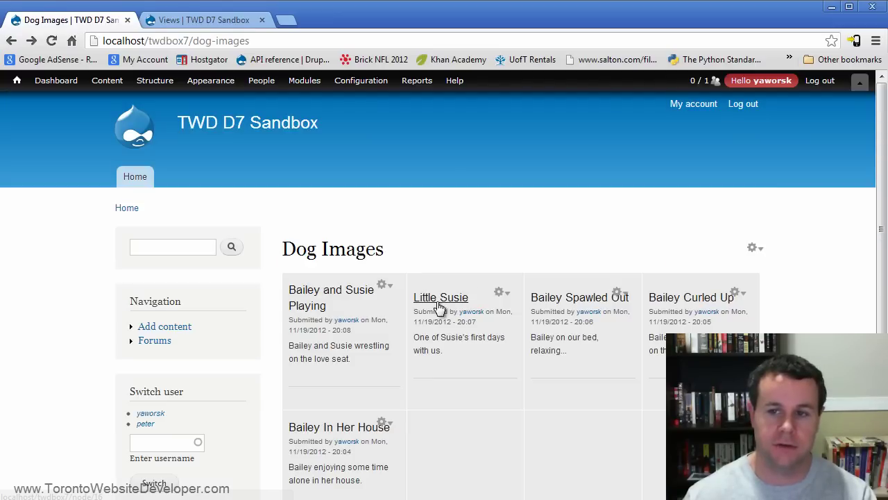
{"action": "left_click", "coordinate": [439, 303]}
{"action": "scroll", "coordinate": [440, 307], "scroll_direction": "down", "scroll_amount": 3}
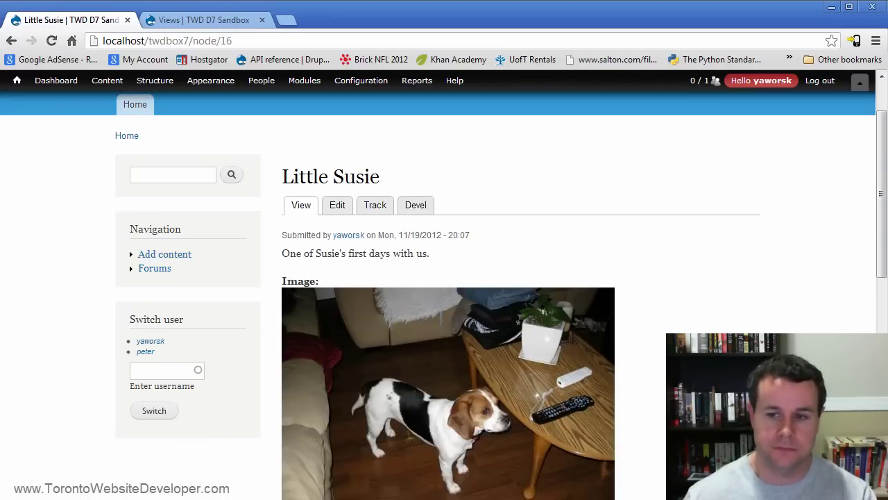
{"action": "key", "text": "alt+Left"}
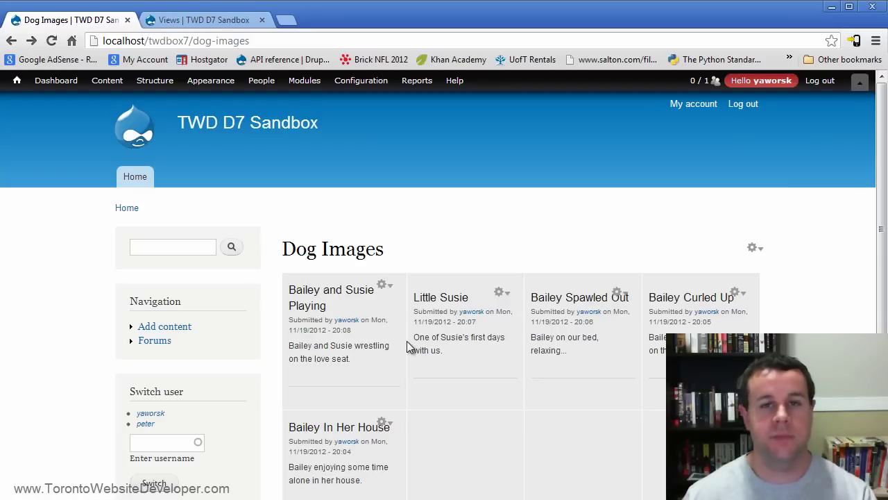
Step: Open the Teaser display settings of the Dog Pictures content type and move the Image field out of Hidden to directly below Body
{"action": "mouse_move", "coordinate": [157, 85]}
{"action": "mouse_move", "coordinate": [166, 109]}
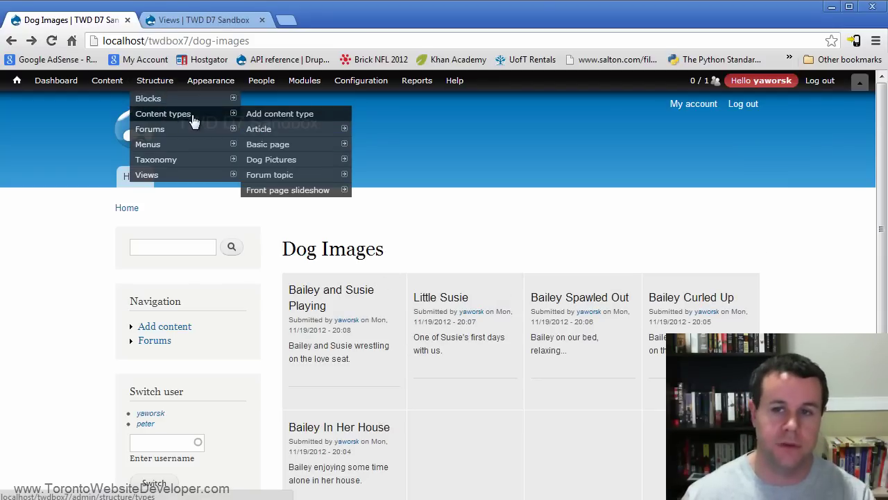
{"action": "mouse_move", "coordinate": [290, 163]}
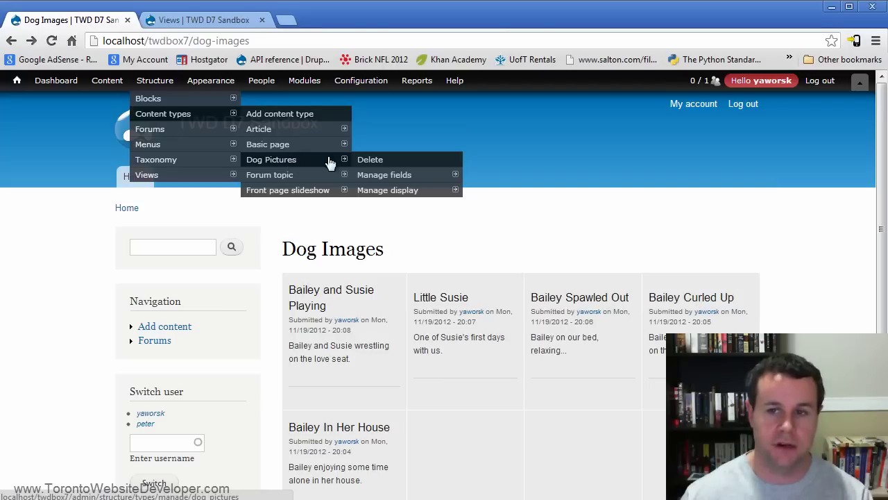
{"action": "mouse_move", "coordinate": [411, 197]}
{"action": "left_click", "coordinate": [501, 194]}
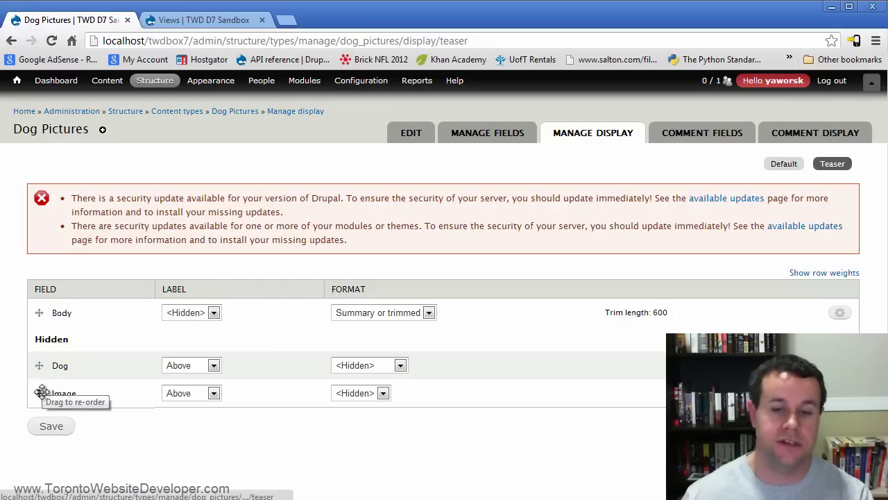
{"action": "left_click_drag", "start_coordinate": [39, 392], "coordinate": [43, 341]}
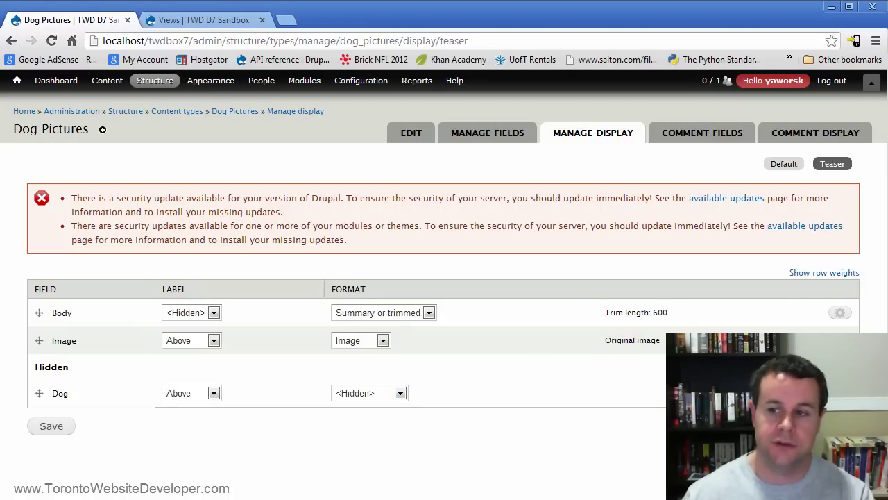
Step: Set the teaser Image field's image style to thumbnail, update its format settings, and save the Dog Pictures display
{"action": "left_click", "coordinate": [840, 340]}
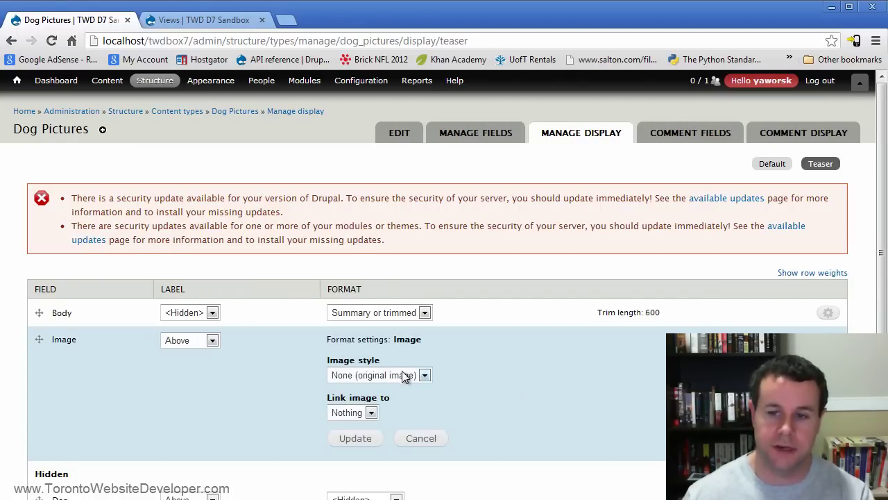
{"action": "left_click", "coordinate": [406, 376]}
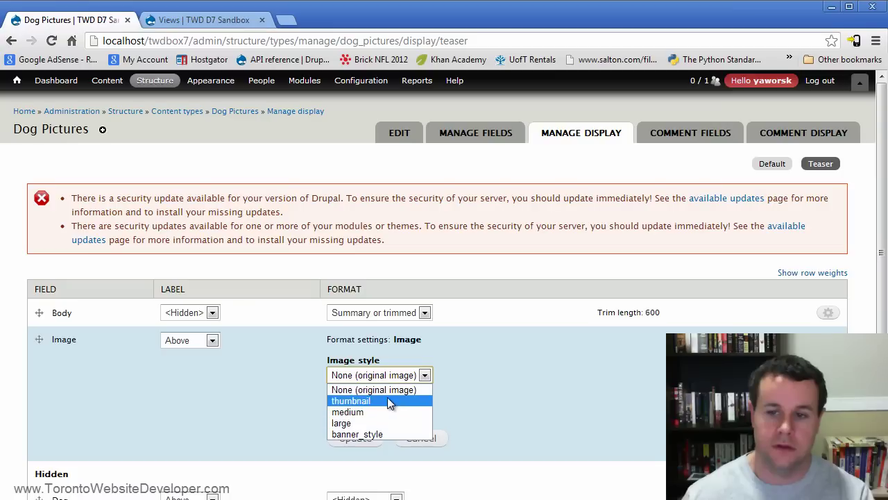
{"action": "left_click", "coordinate": [388, 402]}
{"action": "left_click", "coordinate": [365, 440]}
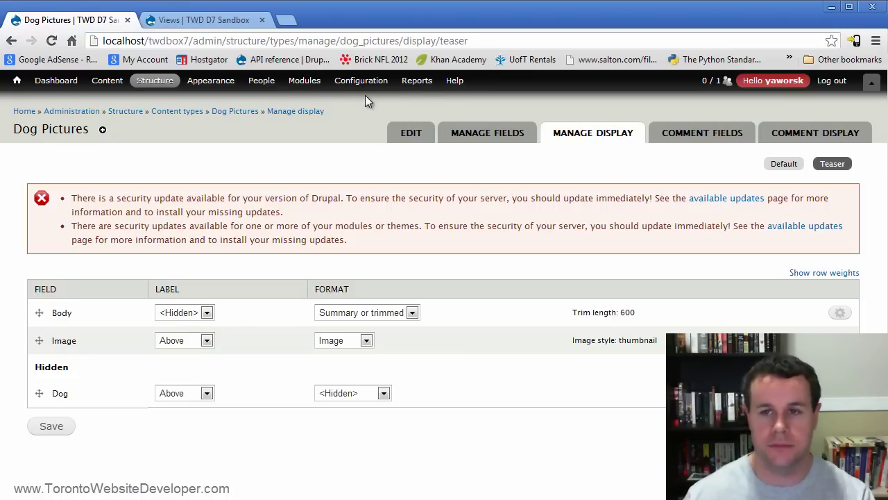
{"action": "mouse_move", "coordinate": [358, 82]}
{"action": "mouse_move", "coordinate": [367, 151]}
{"action": "mouse_move", "coordinate": [493, 161]}
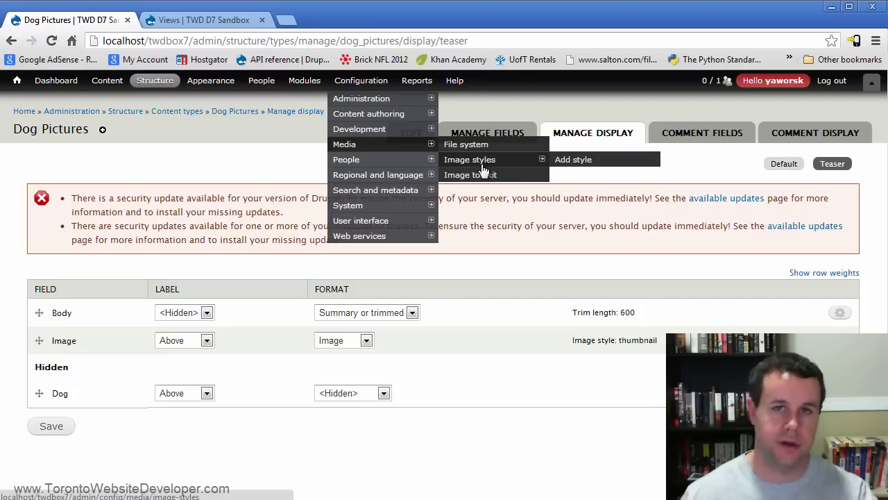
{"action": "left_click", "coordinate": [56, 426]}
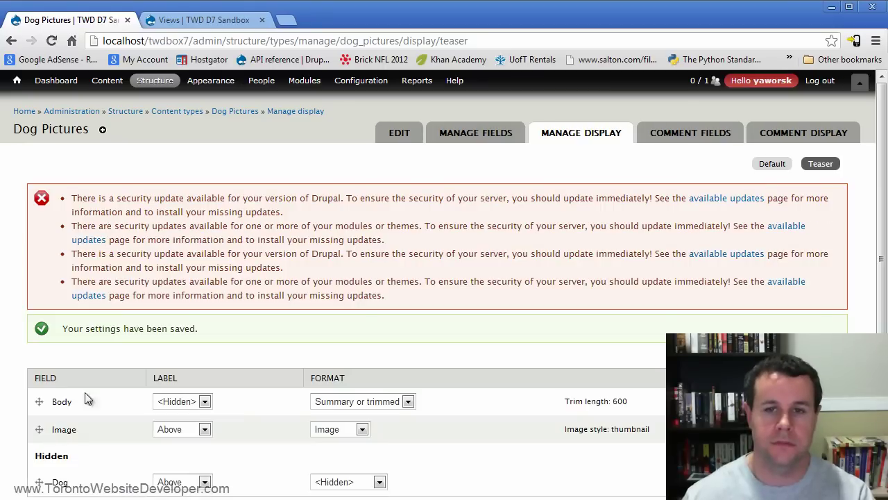
Step: Load localhost/twdbox7/dog-images and look over the image teasers in the Dog Images grid
{"action": "left_click", "coordinate": [263, 36]}
{"action": "left_click_drag", "start_coordinate": [189, 41], "coordinate": [795, 50]}
{"action": "type", "text": "dbox7/dog"}
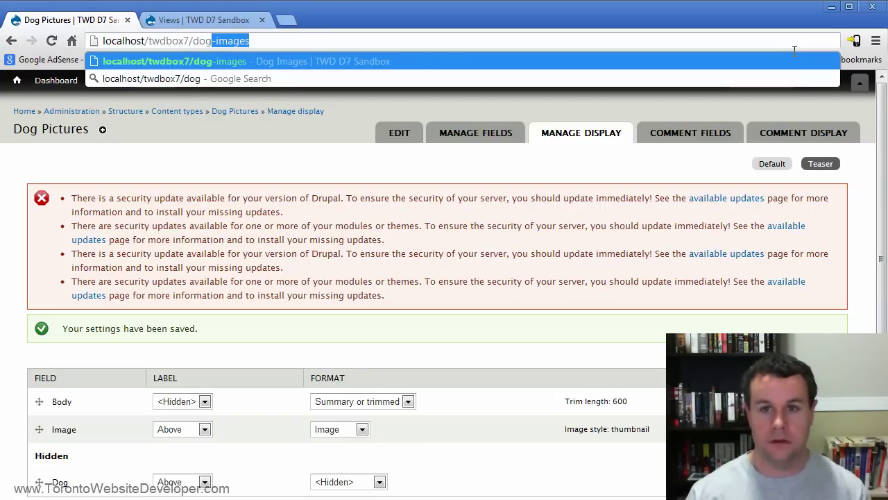
{"action": "key", "text": "Return"}
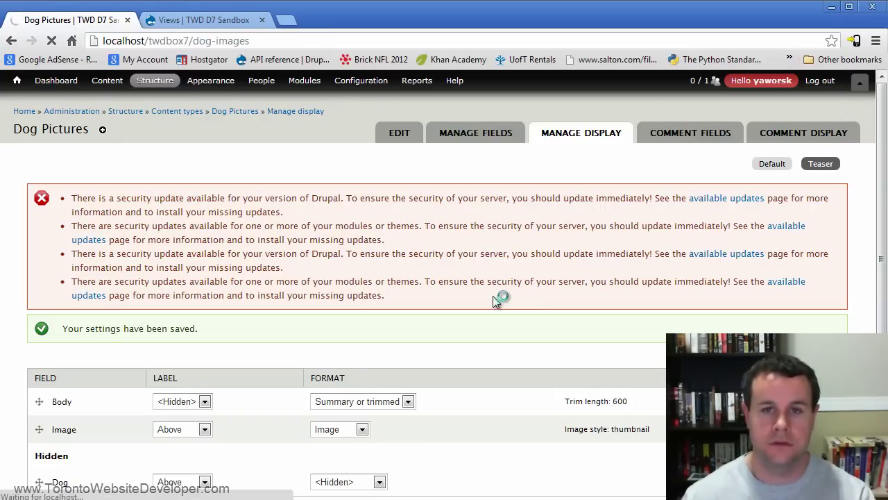
{"action": "scroll", "coordinate": [493, 301], "scroll_direction": "down", "scroll_amount": 2}
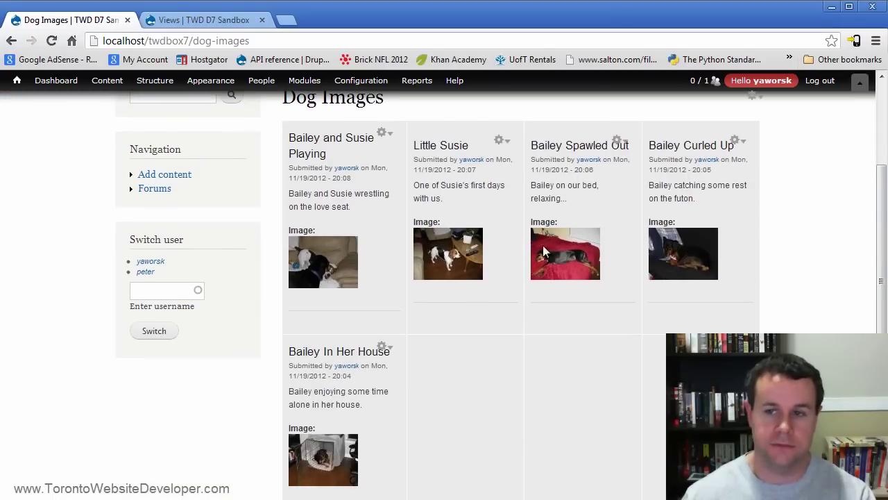
{"action": "scroll", "coordinate": [684, 263], "scroll_direction": "up", "scroll_amount": 1}
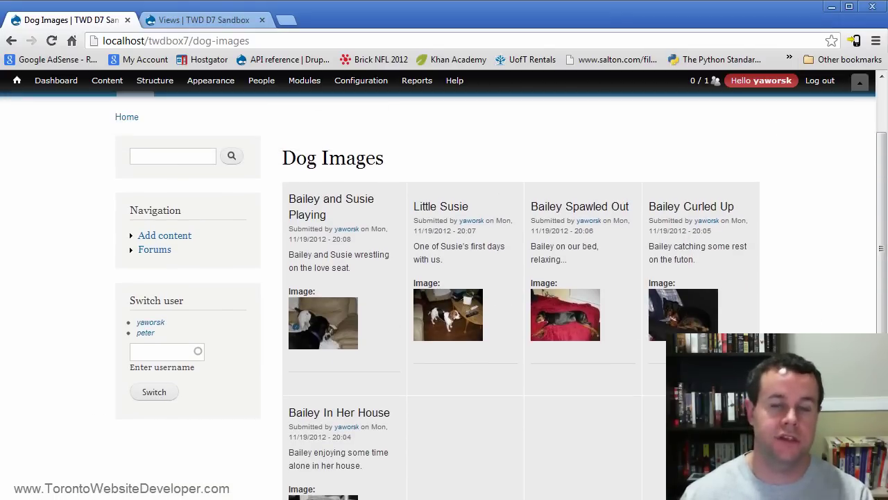
{"action": "scroll", "coordinate": [444, 295], "scroll_direction": "up", "scroll_amount": 1}
{"action": "scroll", "coordinate": [444, 295], "scroll_direction": "up", "scroll_amount": 1}
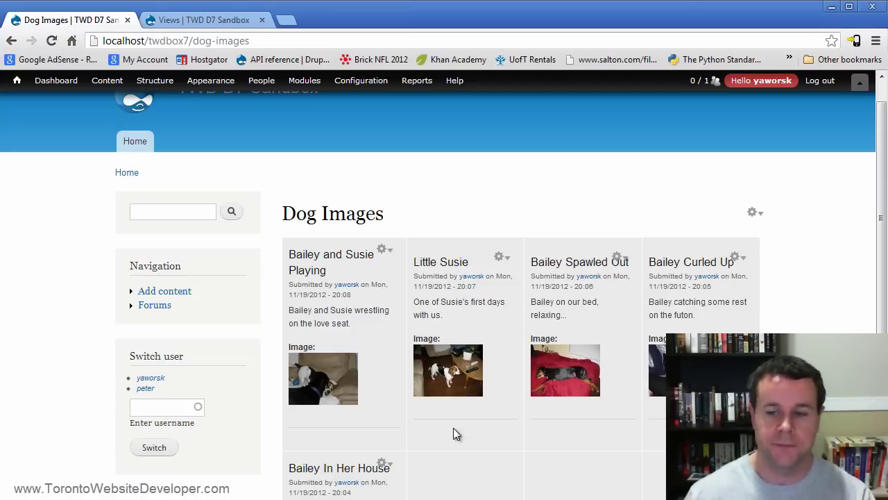
{"action": "scroll", "coordinate": [585, 451], "scroll_direction": "down", "scroll_amount": 1}
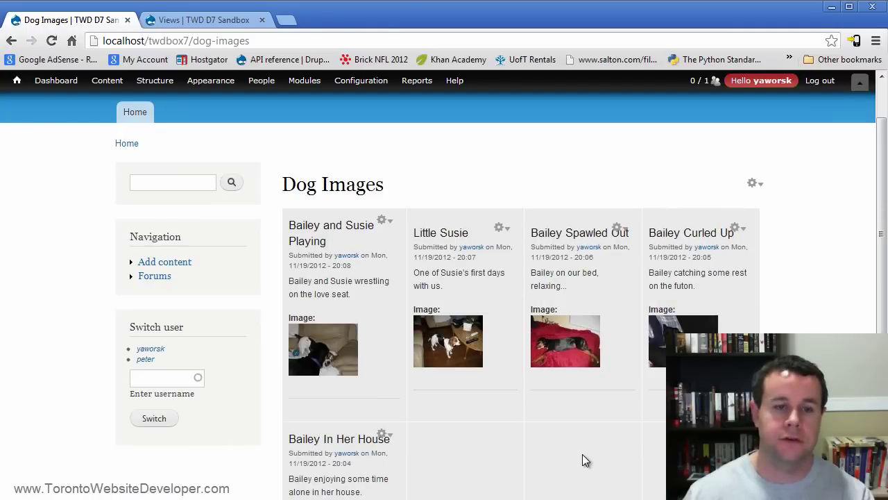